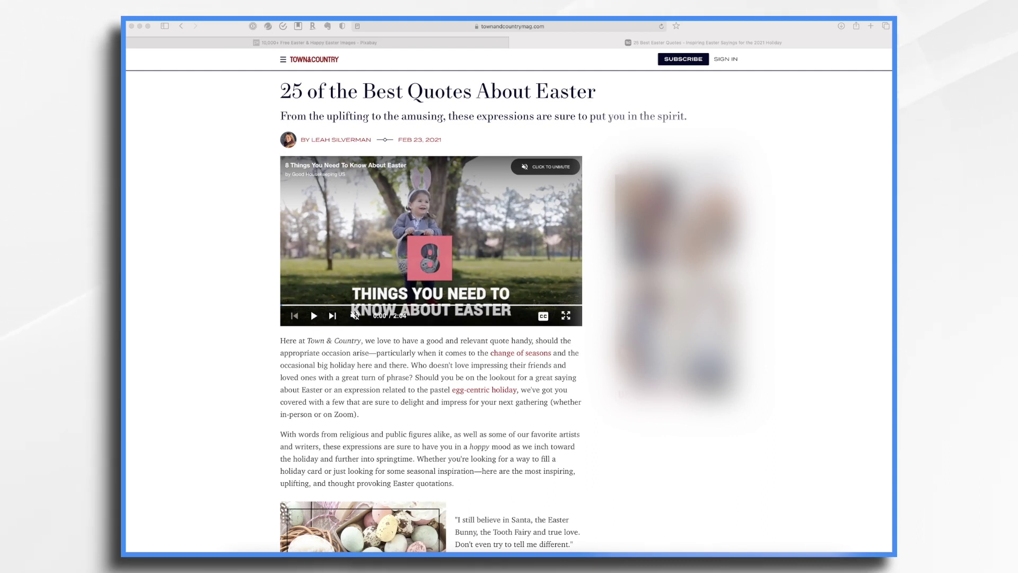
# Scroll the quotes article down to Basil Hume's quote 'The great gift of Easter is hope.'.
pyautogui.scroll(-3, 449, 403)
pyautogui.scroll(-5, 449, 403)
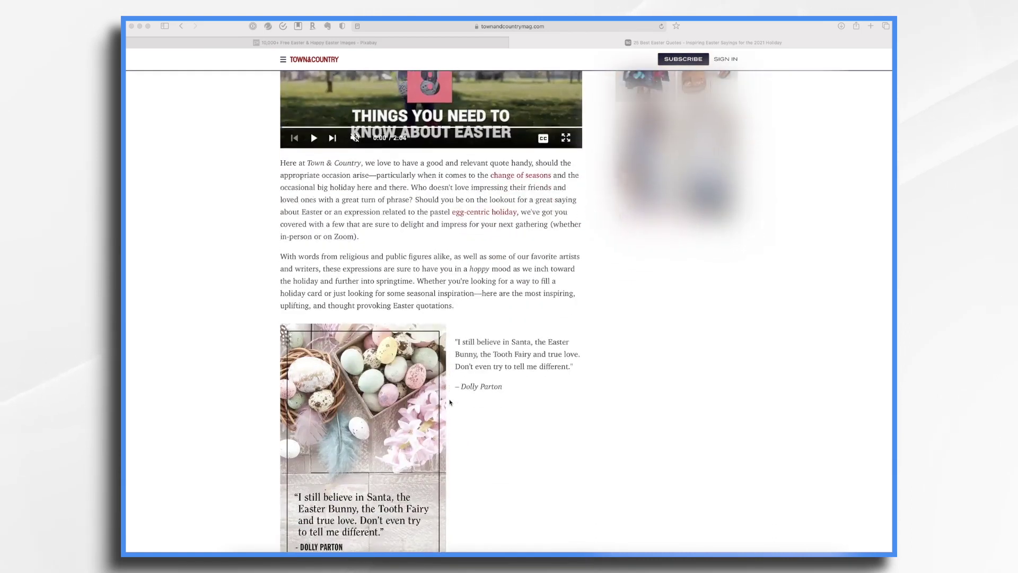
pyautogui.scroll(-3, 449, 403)
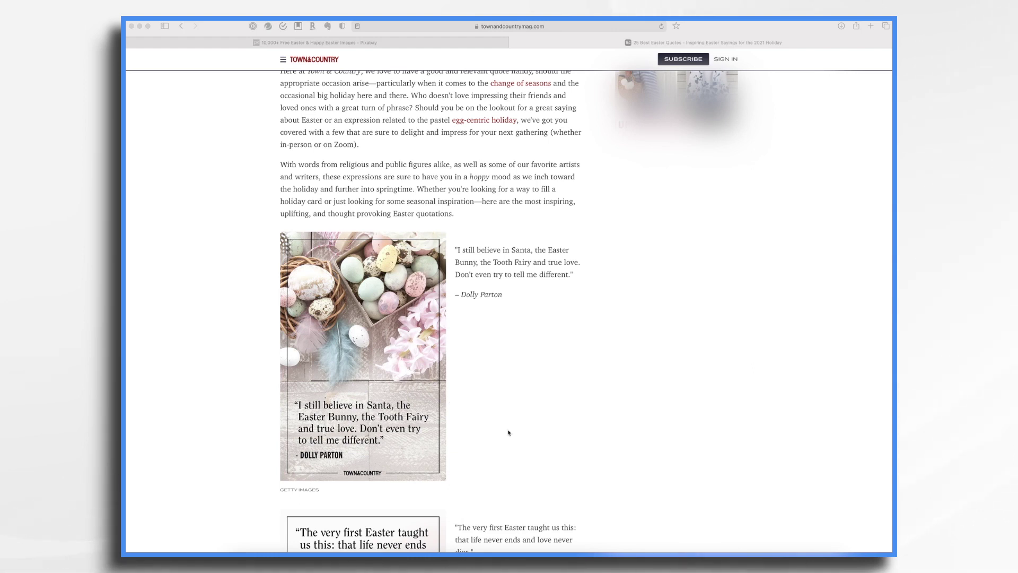
pyautogui.scroll(-3, 515, 464)
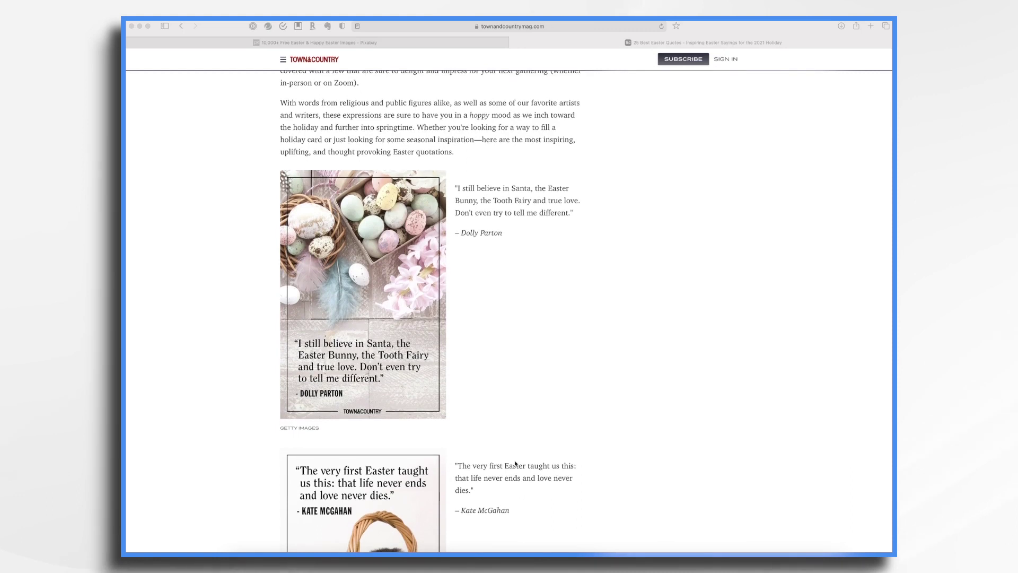
pyautogui.scroll(-10, 515, 464)
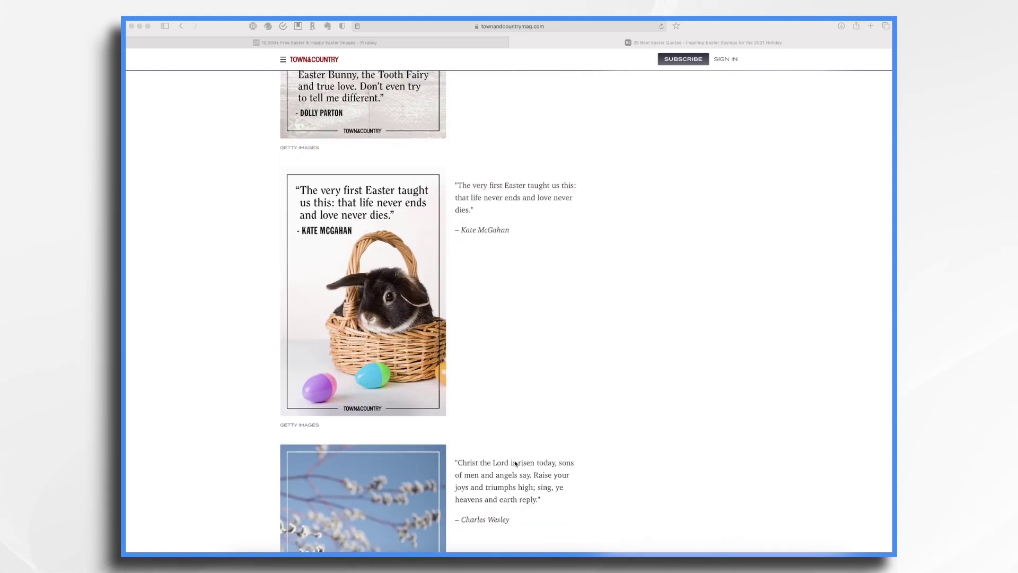
pyautogui.scroll(-4, 515, 464)
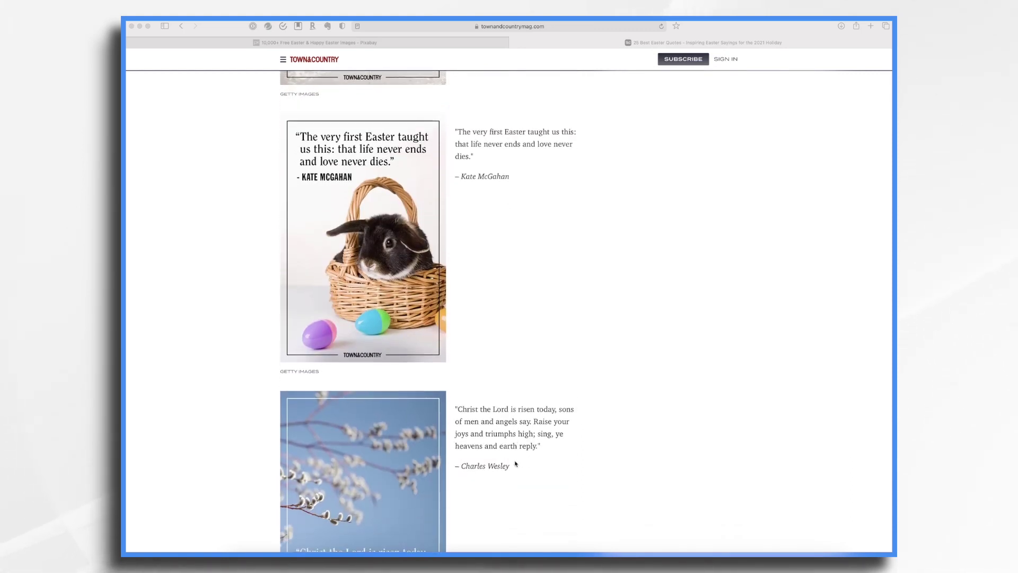
pyautogui.scroll(-6, 515, 464)
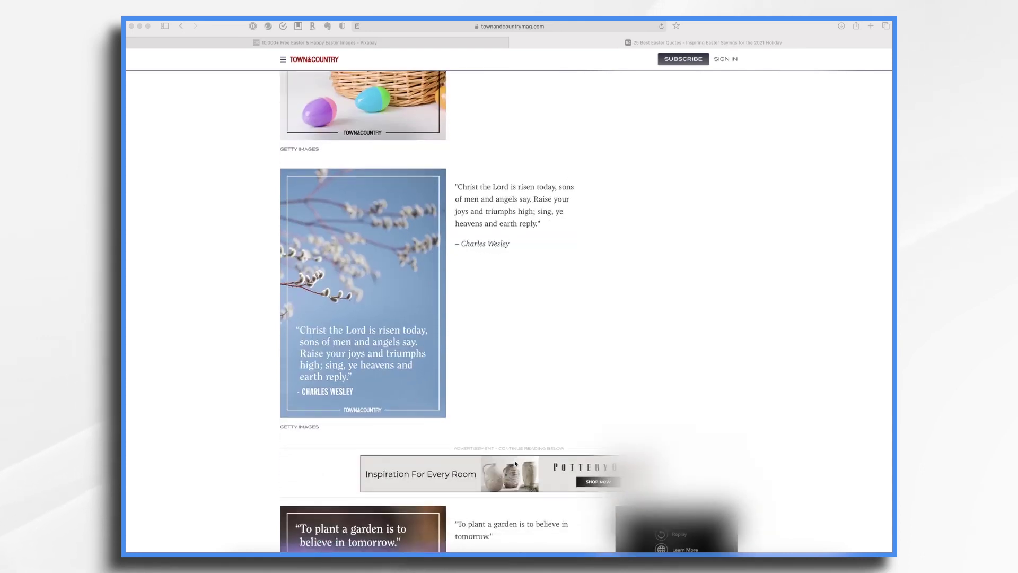
pyautogui.scroll(-12, 546, 320)
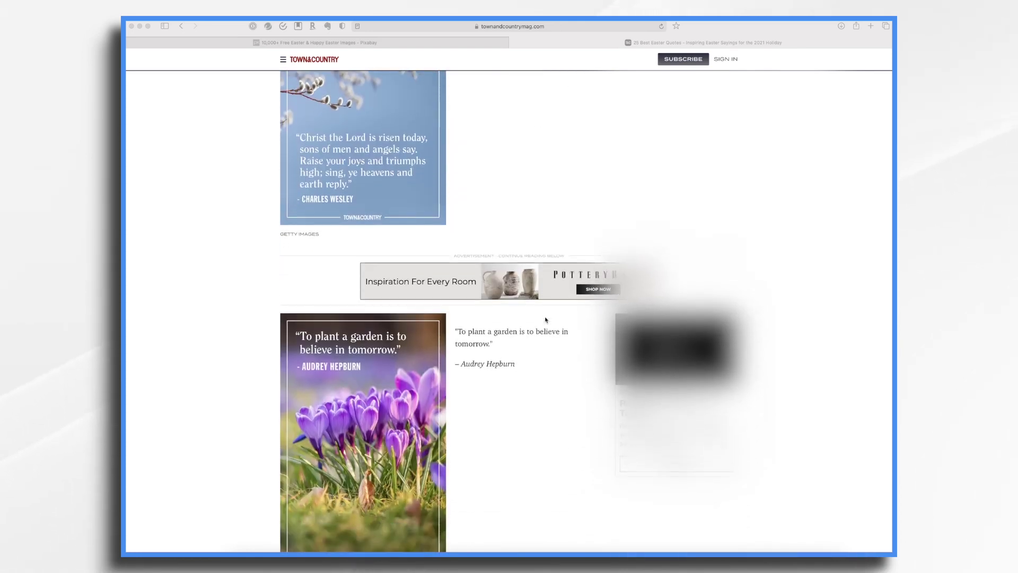
pyautogui.scroll(-1, 546, 320)
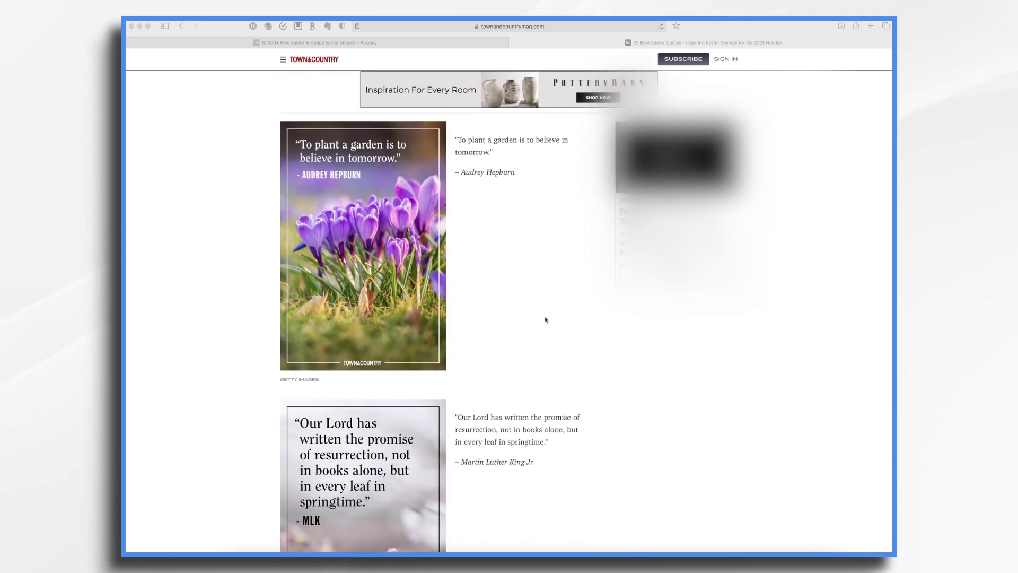
pyautogui.scroll(-9, 546, 320)
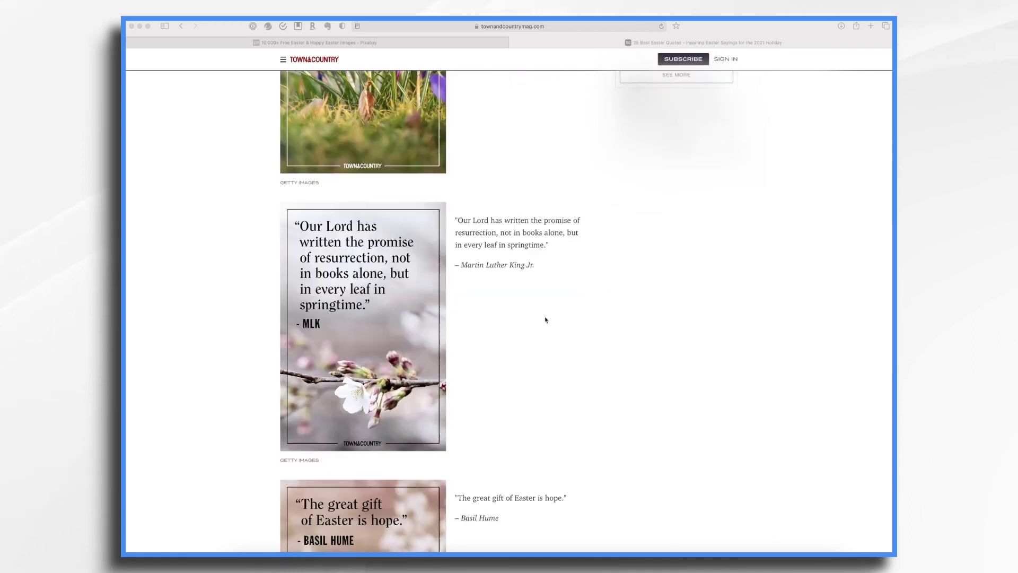
pyautogui.scroll(-2, 546, 319)
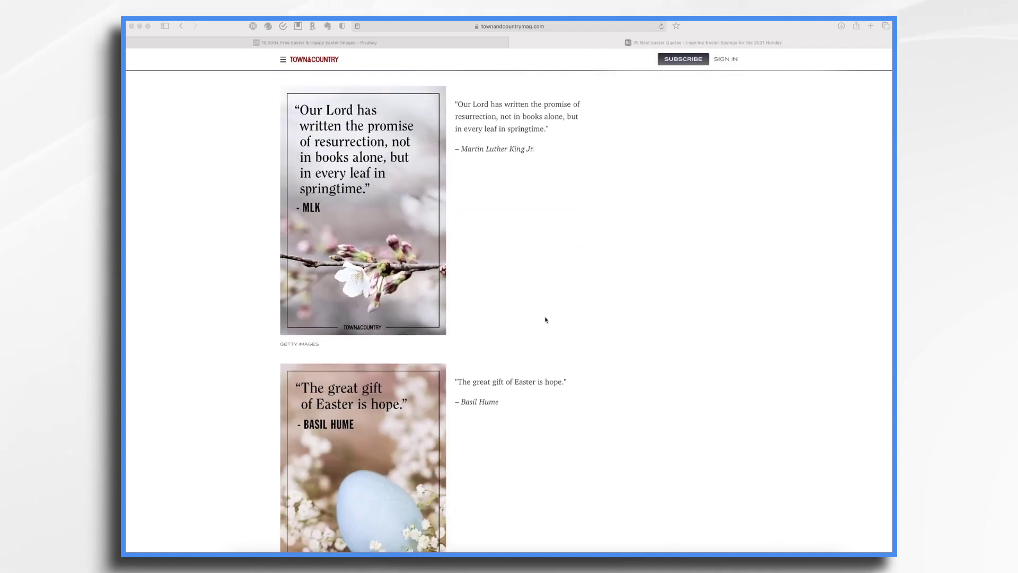
pyautogui.scroll(-2, 546, 320)
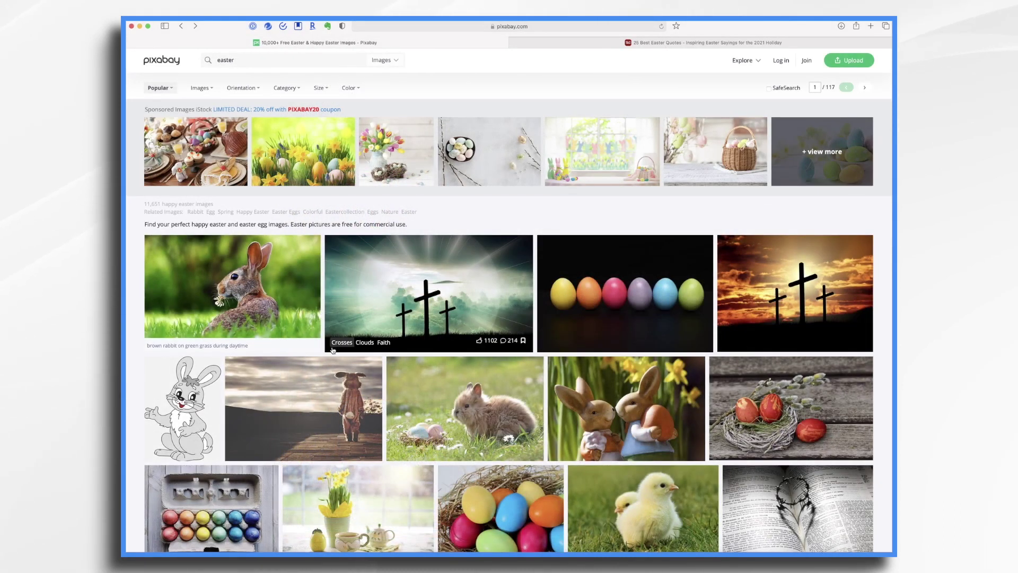
# Browse the Pixabay 'easter' photo results, briefly rechecking the quotes article.
pyautogui.scroll(-3, 333, 350)
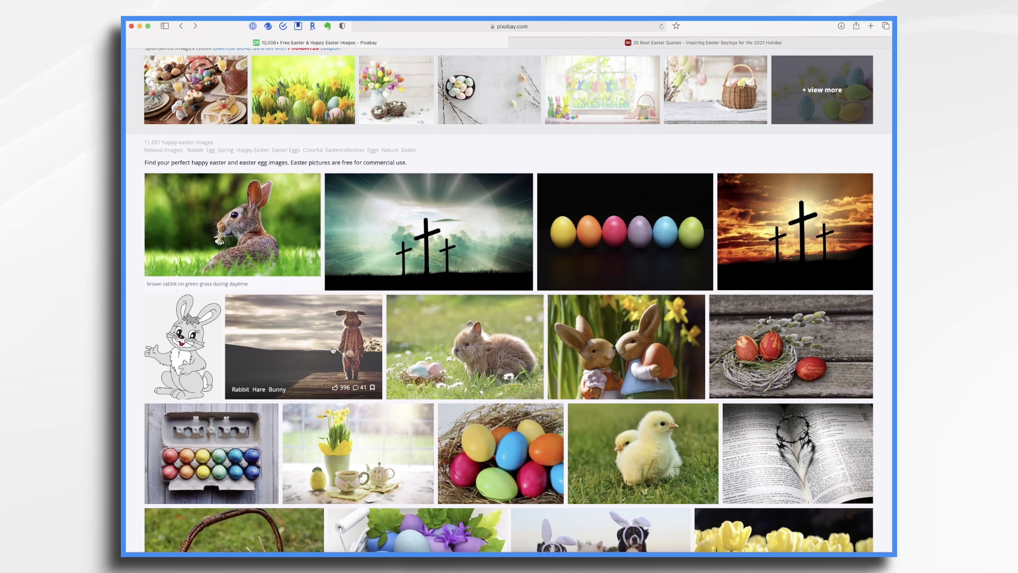
pyautogui.scroll(-7, 333, 351)
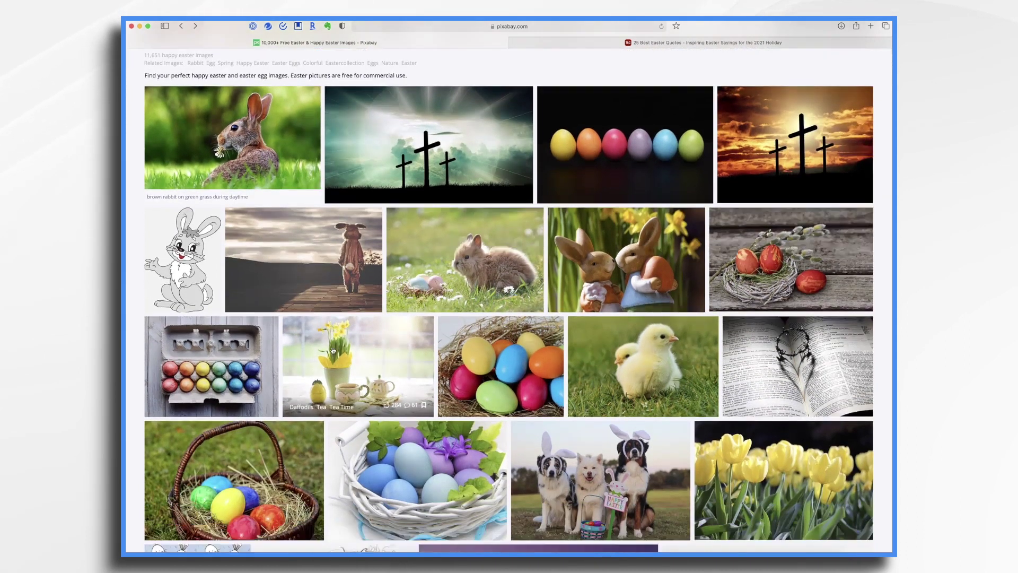
pyautogui.scroll(-3, 333, 350)
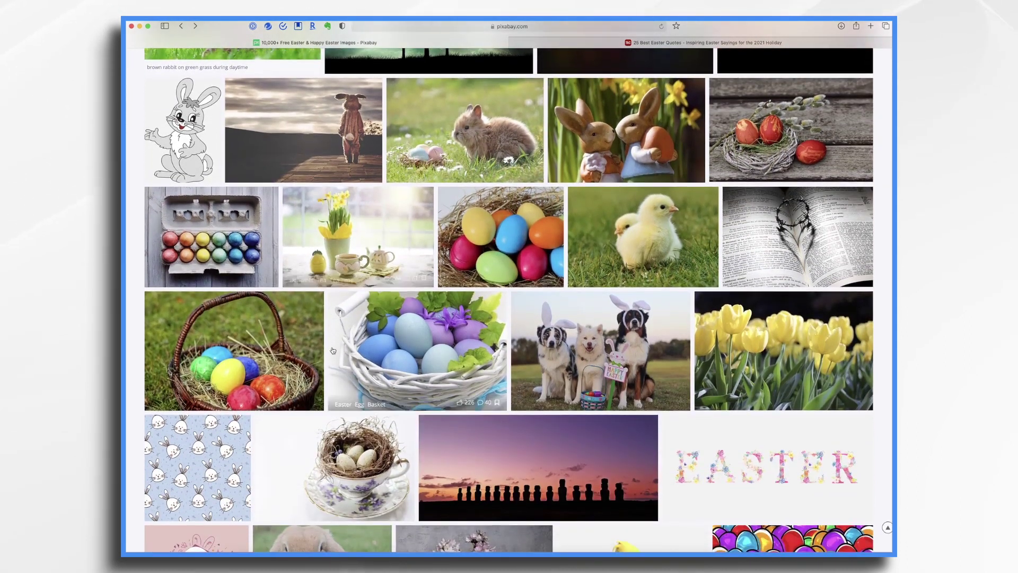
pyautogui.scroll(-9, 333, 350)
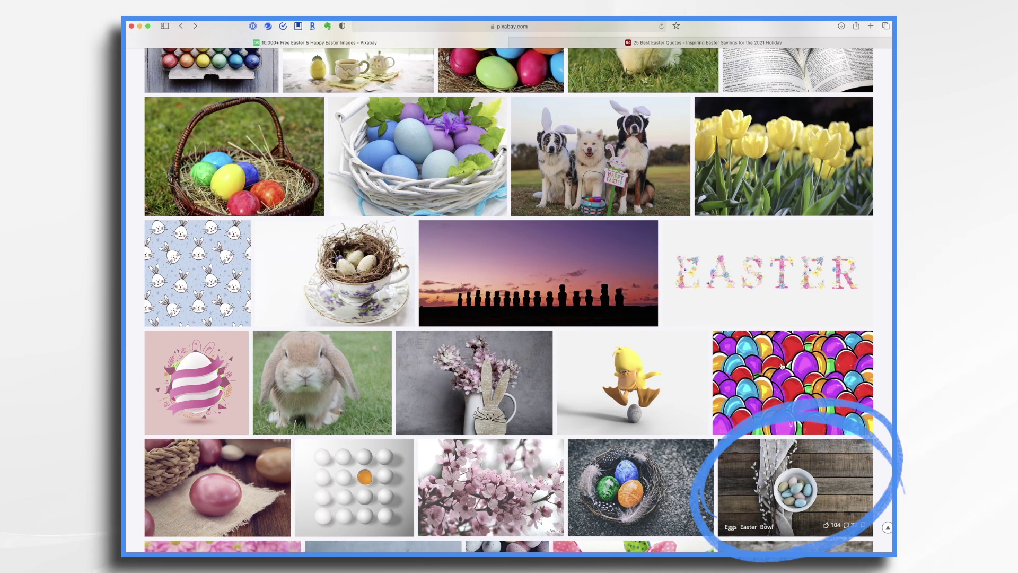
pyautogui.click(690, 45)
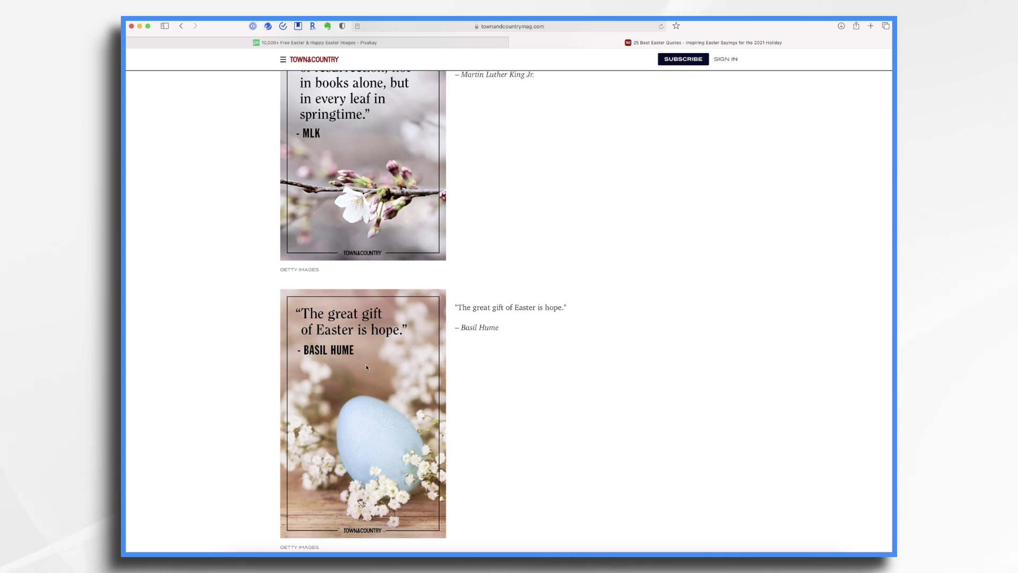
pyautogui.click(484, 45)
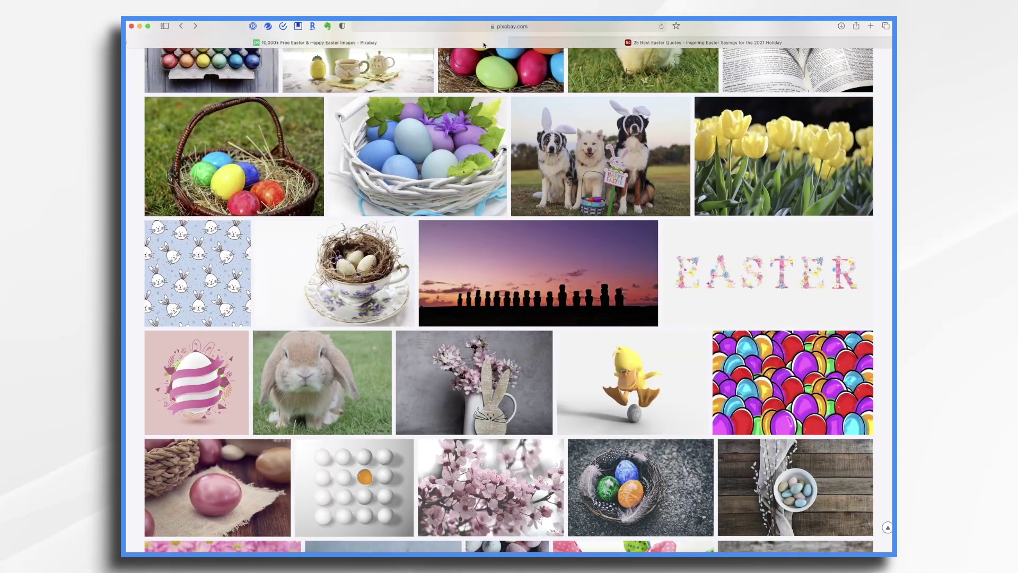
# Download the Eggs Easter Bowl photo at 1280×799.
pyautogui.click(827, 478)
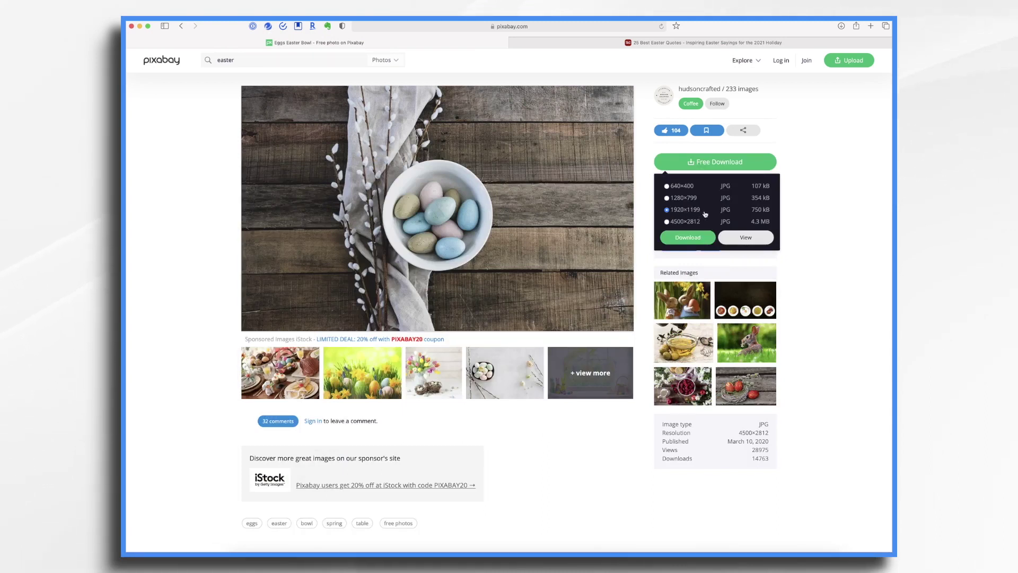
pyautogui.click(668, 198)
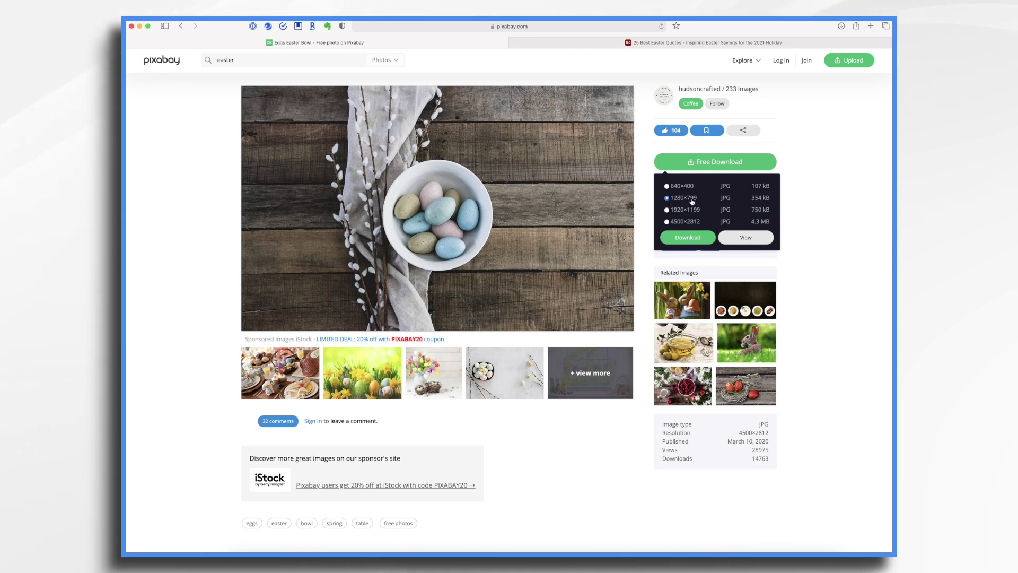
pyautogui.click(696, 243)
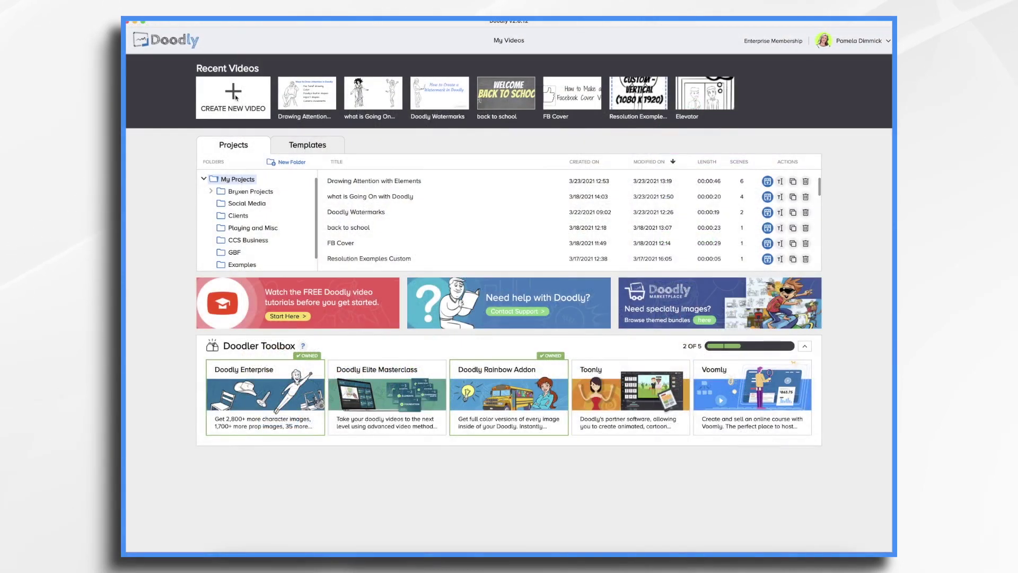
# Create a whiteboard video titled 'Happy Easter 2021' at Facebook & Instagram 1000×1000 resolution.
pyautogui.click(235, 95)
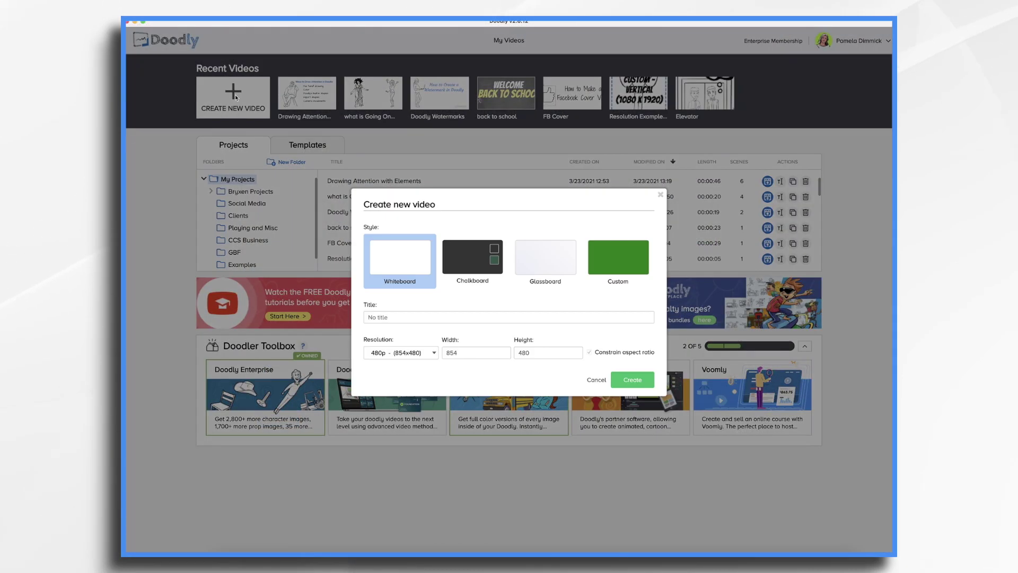
pyautogui.click(402, 316)
pyautogui.write('Happy Easter 2021')
pyautogui.click(428, 352)
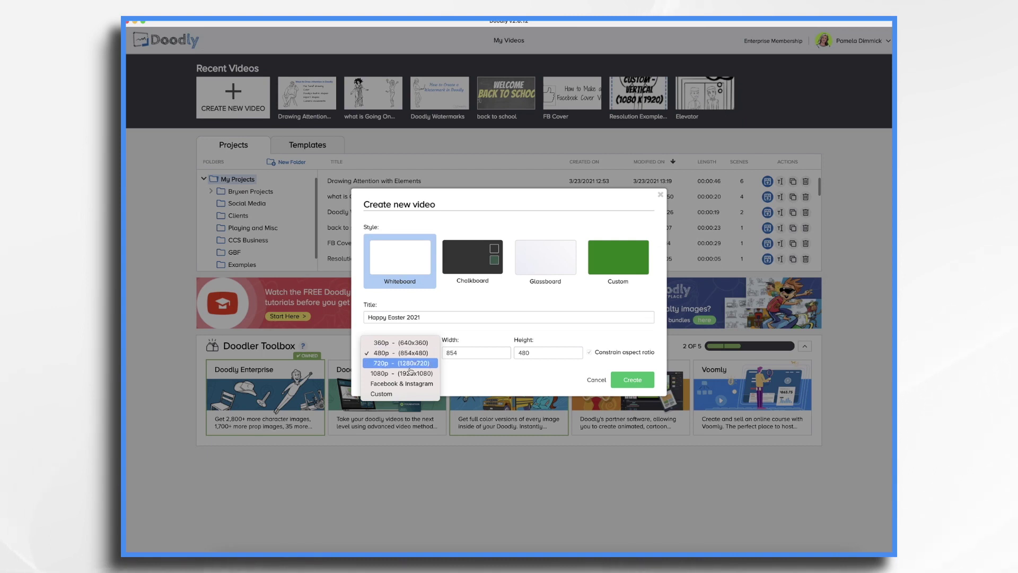
pyautogui.click(414, 385)
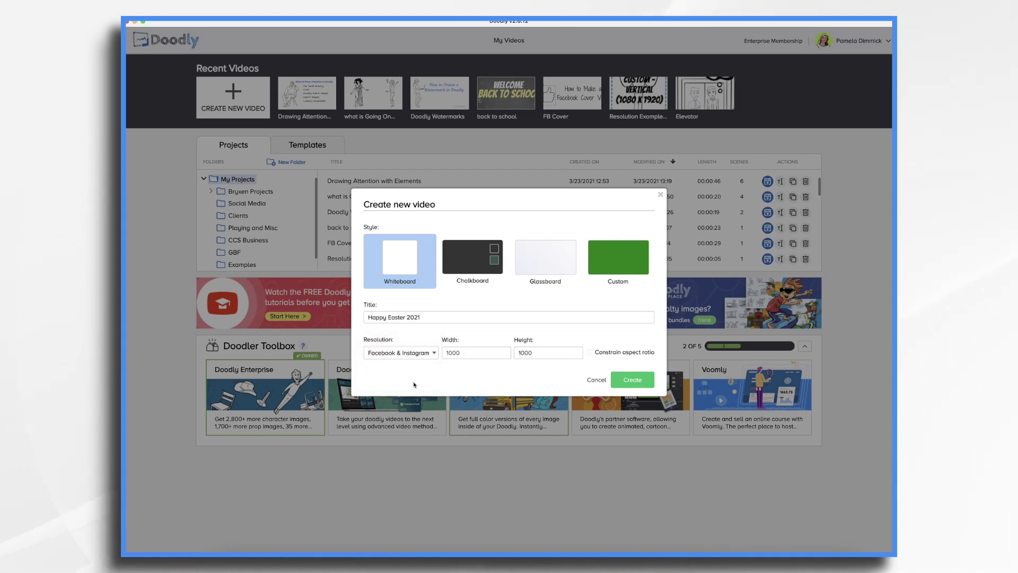
pyautogui.click(641, 380)
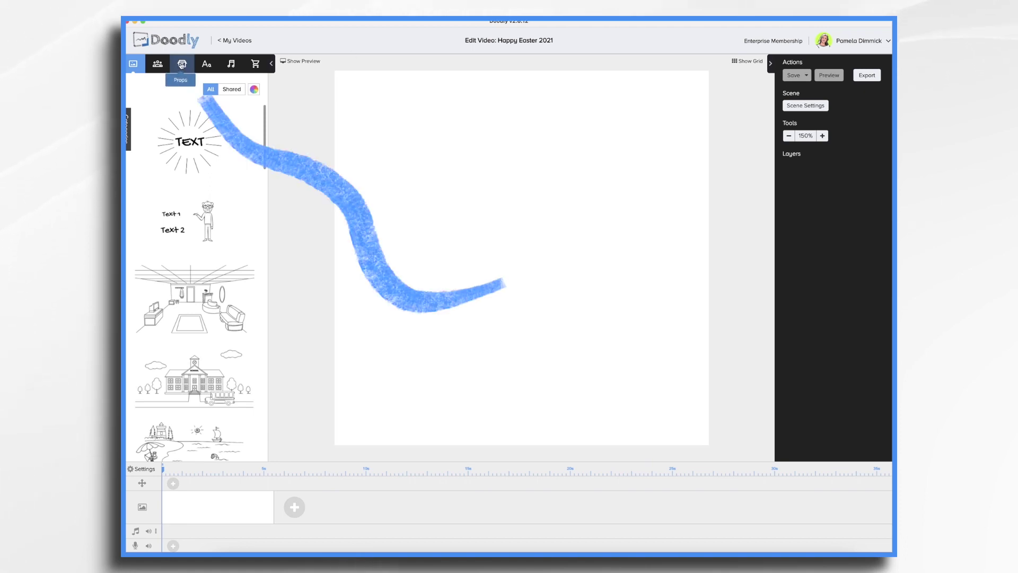
# Add eggs-4916430_1280.jpg as a new prop 'eggs-easter' on the canvas.
pyautogui.click(181, 64)
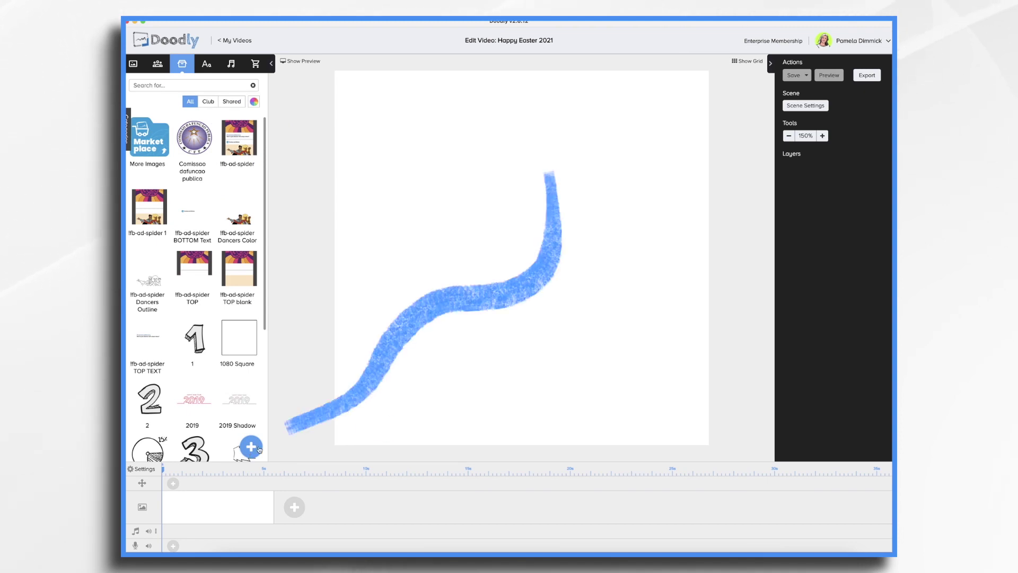
pyautogui.click(247, 452)
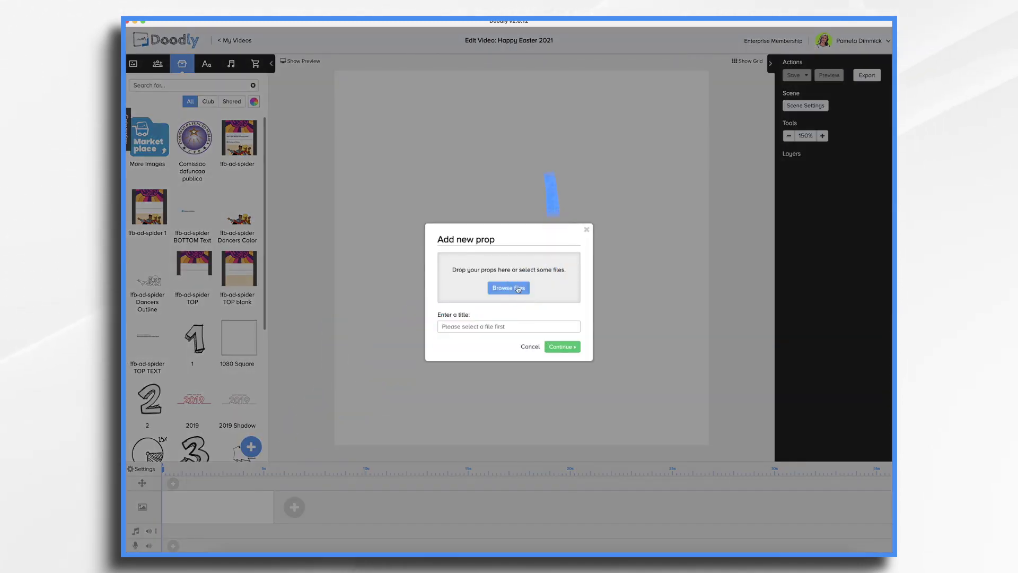
pyautogui.click(519, 289)
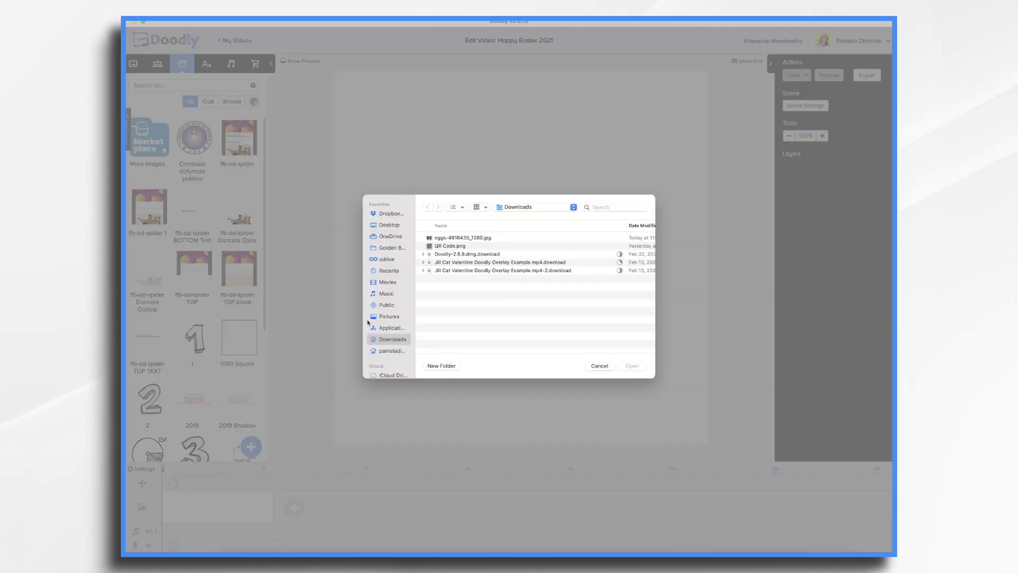
pyautogui.click(478, 239)
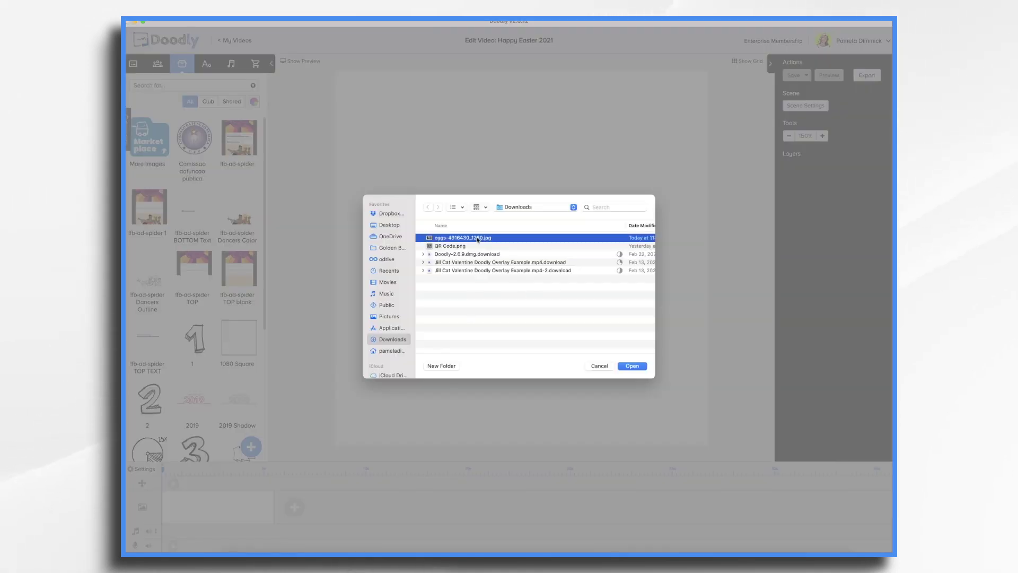
pyautogui.click(633, 366)
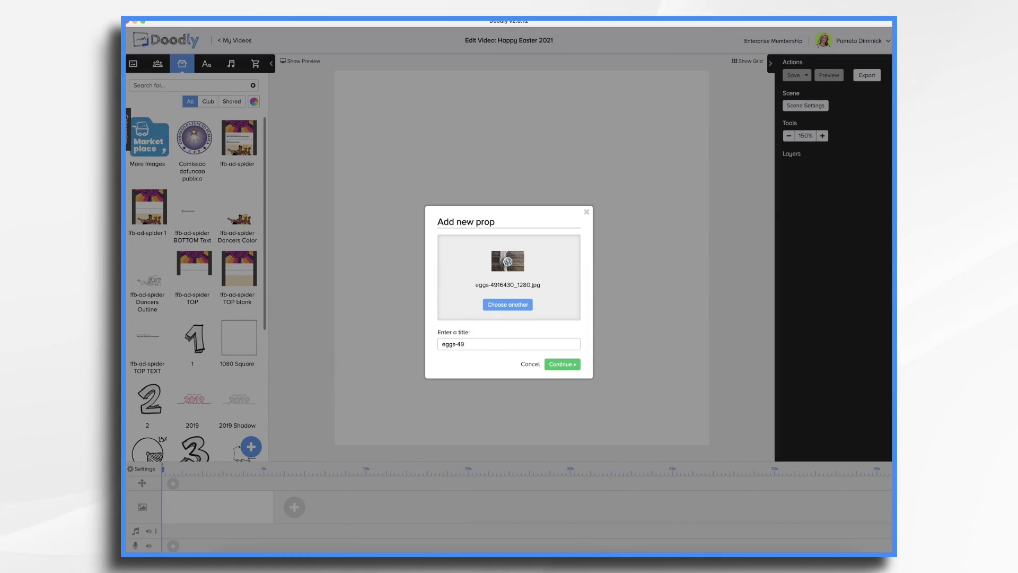
pyautogui.click(562, 364)
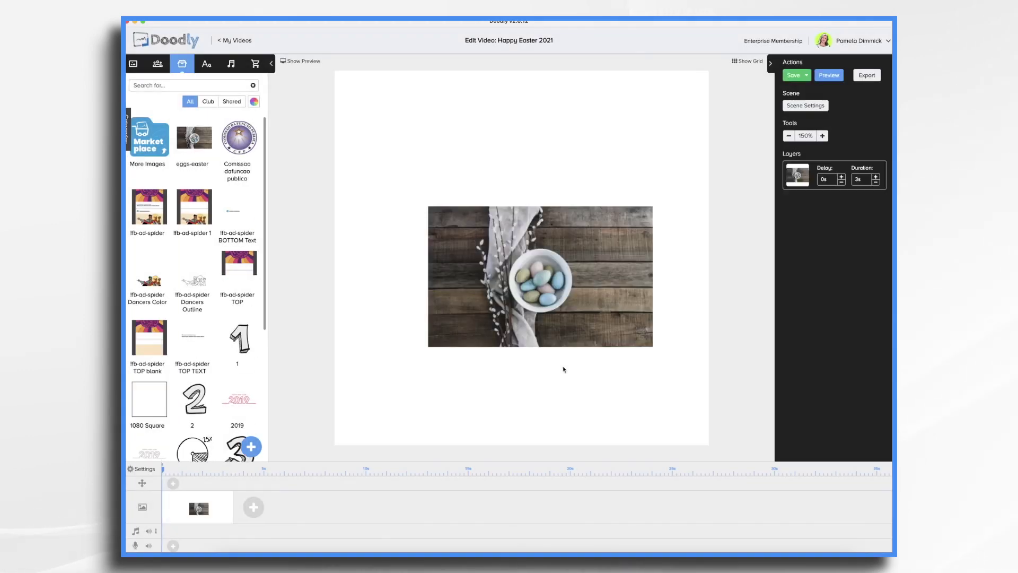
# Resize and position the eggs photo to fill the square canvas edge to edge.
pyautogui.click(549, 284)
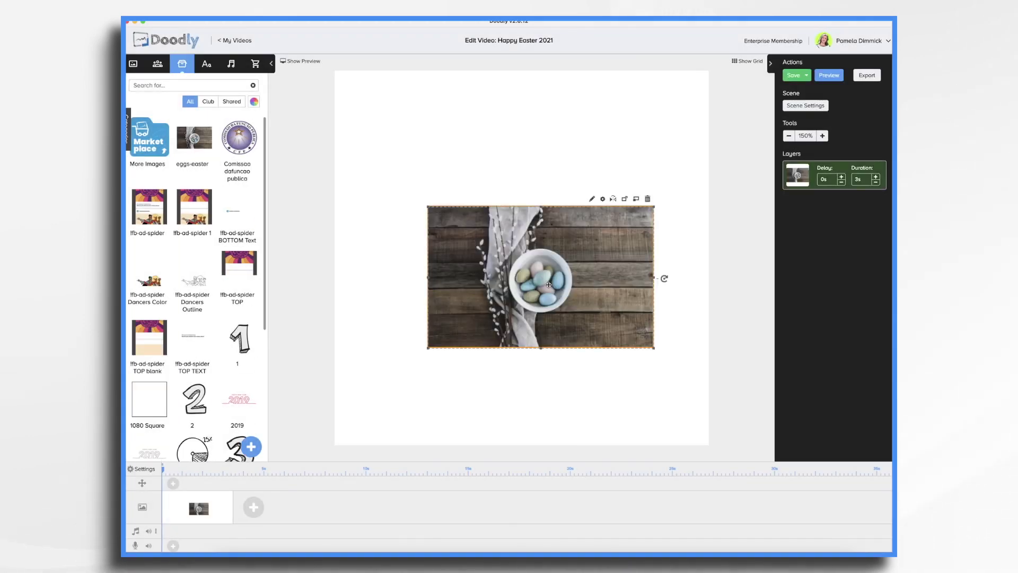
pyautogui.moveTo(430, 208); pyautogui.dragTo(280, 114)
pyautogui.moveTo(652, 354); pyautogui.dragTo(739, 432)
pyautogui.moveTo(552, 303); pyautogui.dragTo(542, 254)
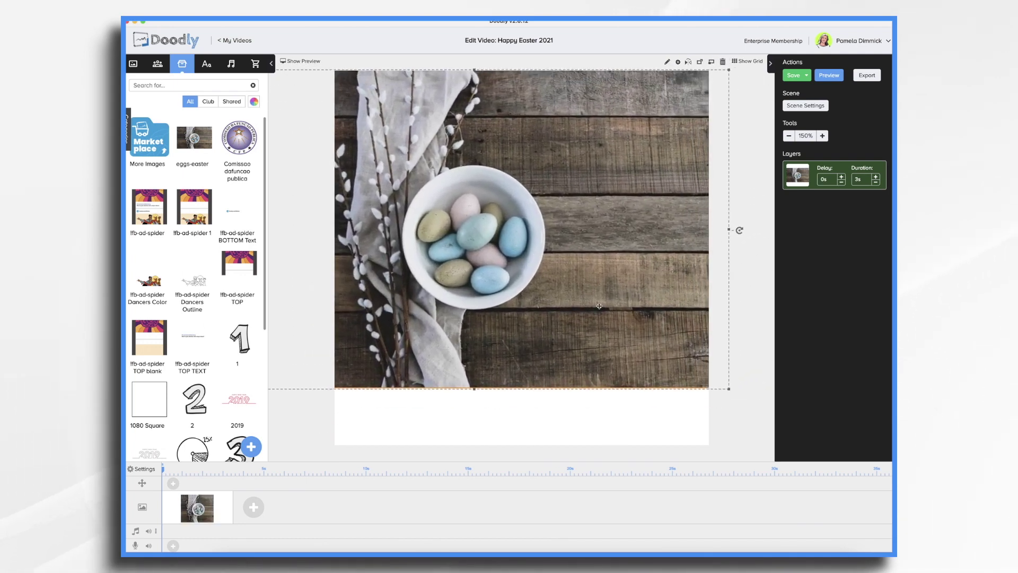
pyautogui.moveTo(739, 385); pyautogui.dragTo(767, 431)
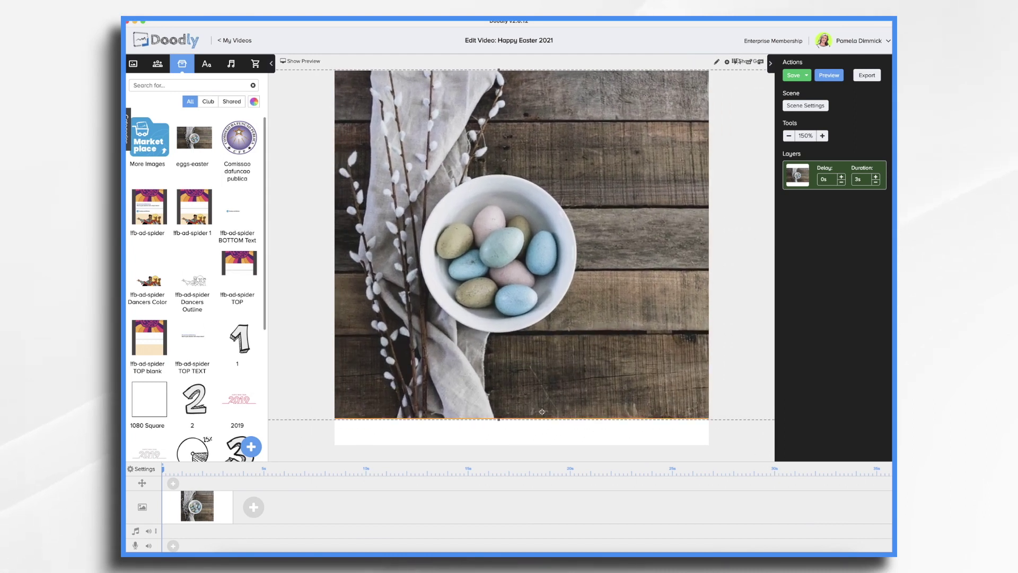
pyautogui.moveTo(497, 418); pyautogui.dragTo(512, 468)
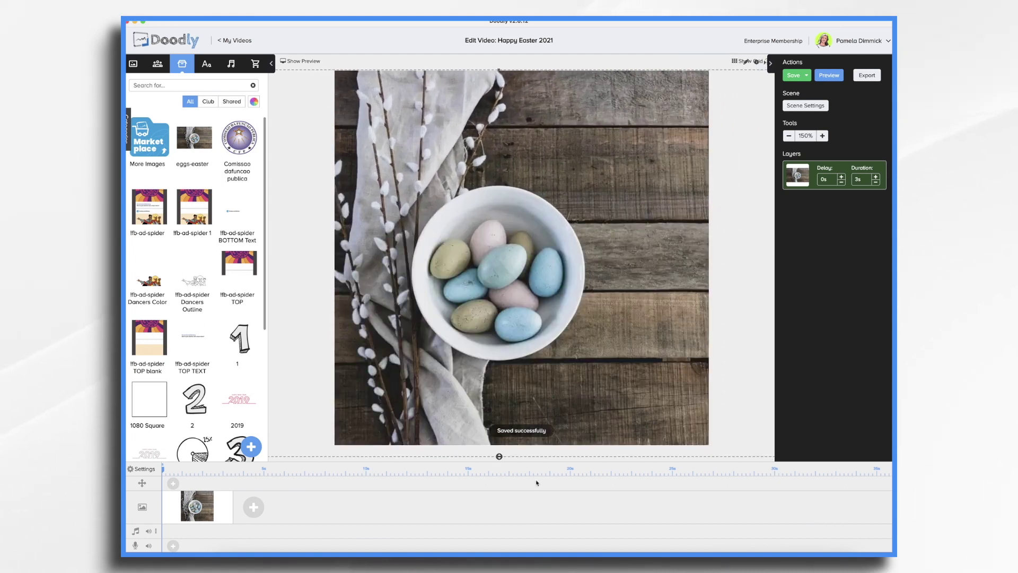
pyautogui.moveTo(535, 344); pyautogui.dragTo(521, 345)
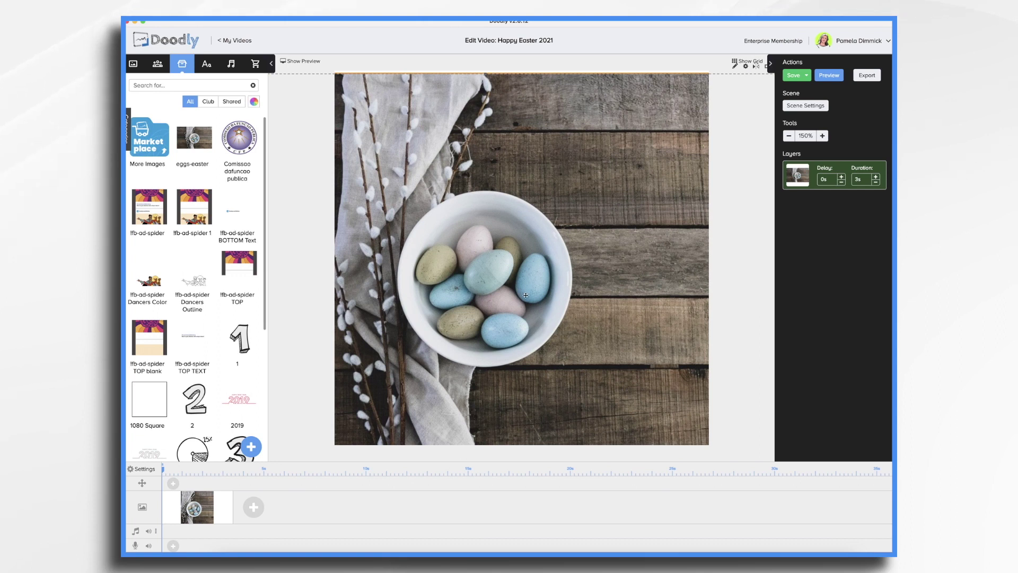
pyautogui.moveTo(526, 295); pyautogui.dragTo(523, 338)
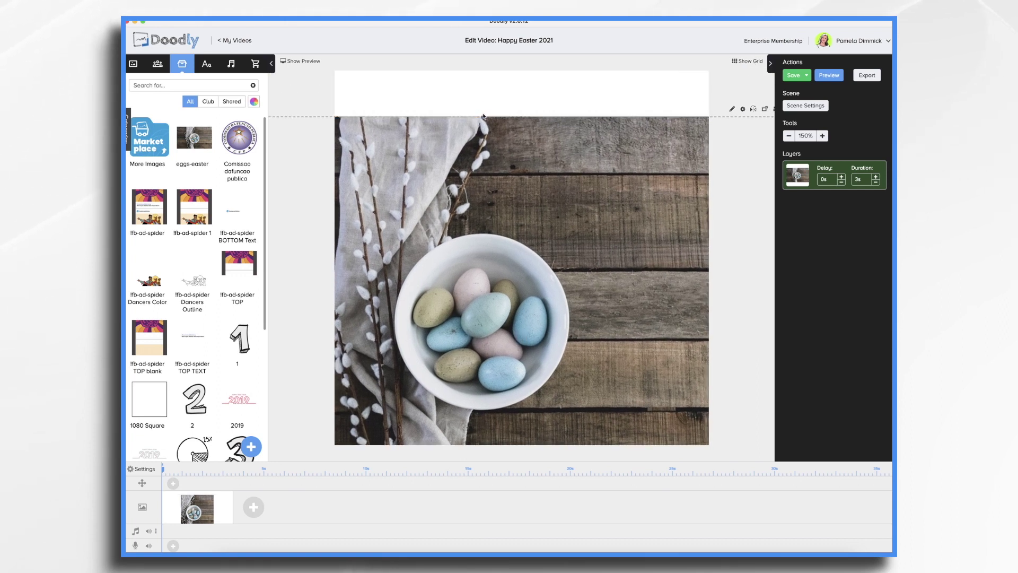
pyautogui.moveTo(483, 116); pyautogui.dragTo(510, 119)
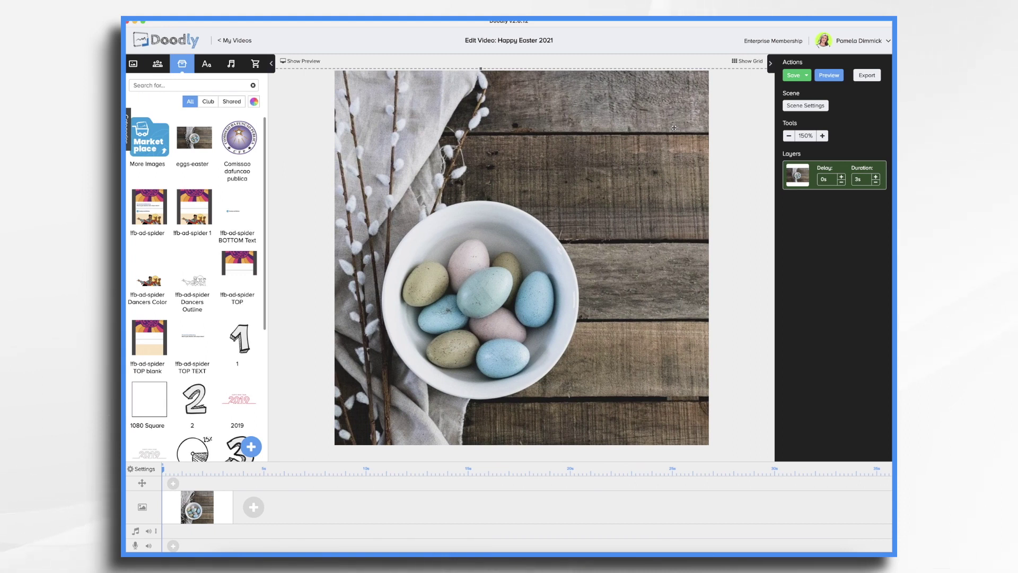
pyautogui.click(788, 136)
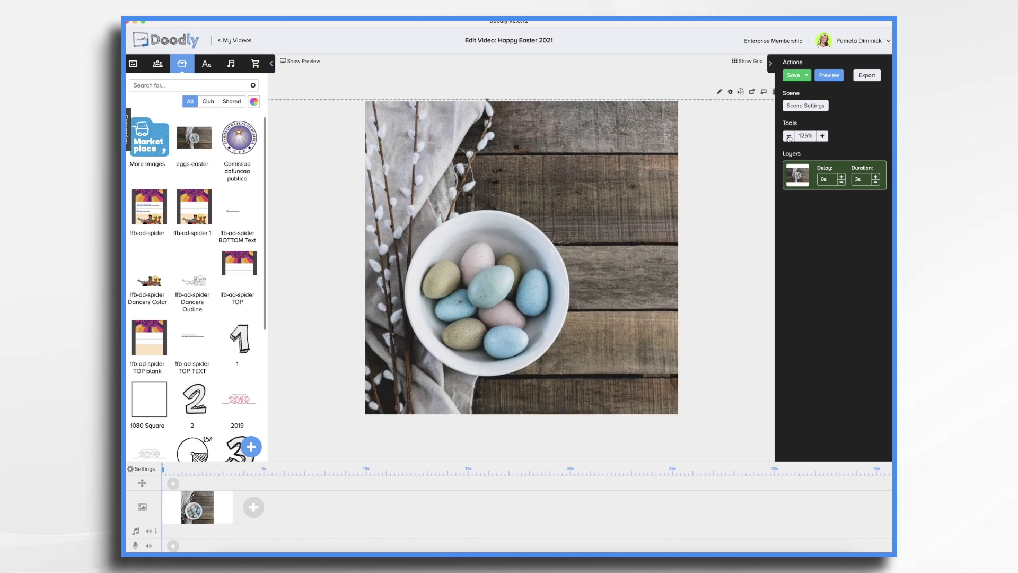
pyautogui.click(789, 136)
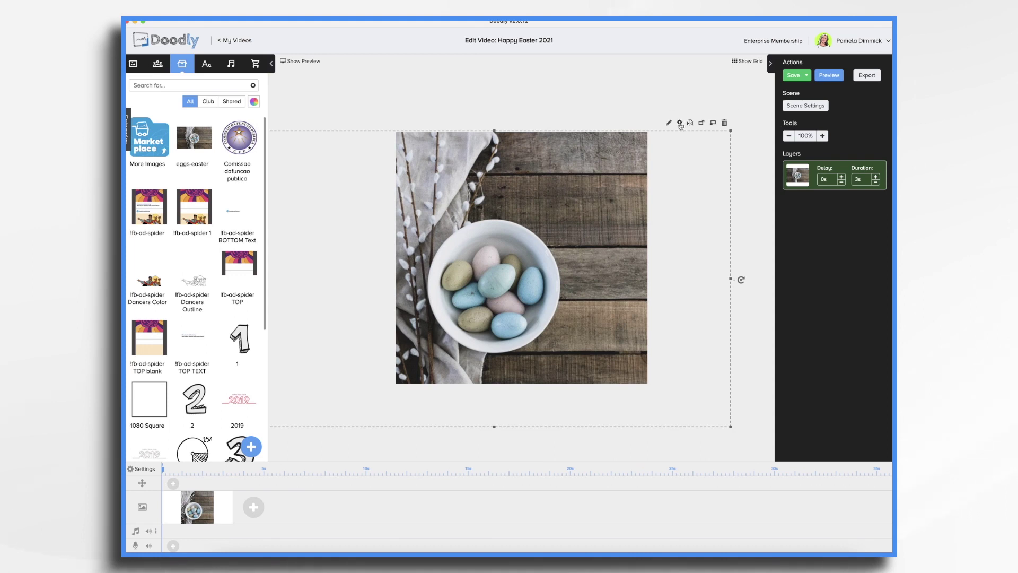
# Set the eggs photo's opacity to 60% in its Asset Settings.
pyautogui.click(680, 124)
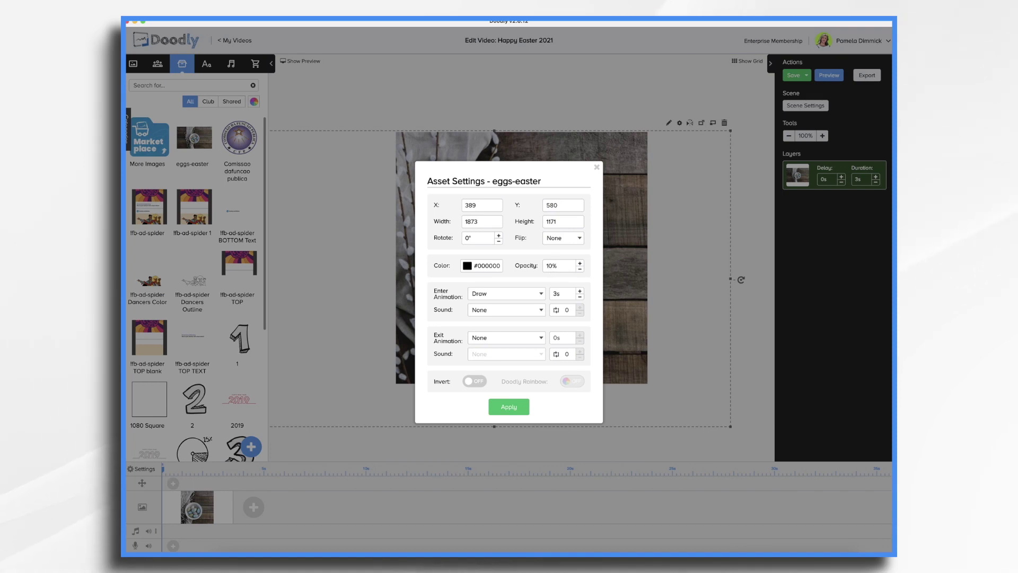
pyautogui.click(550, 268)
pyautogui.press('BackSpace')
pyautogui.press('Delete')
pyautogui.write('6')
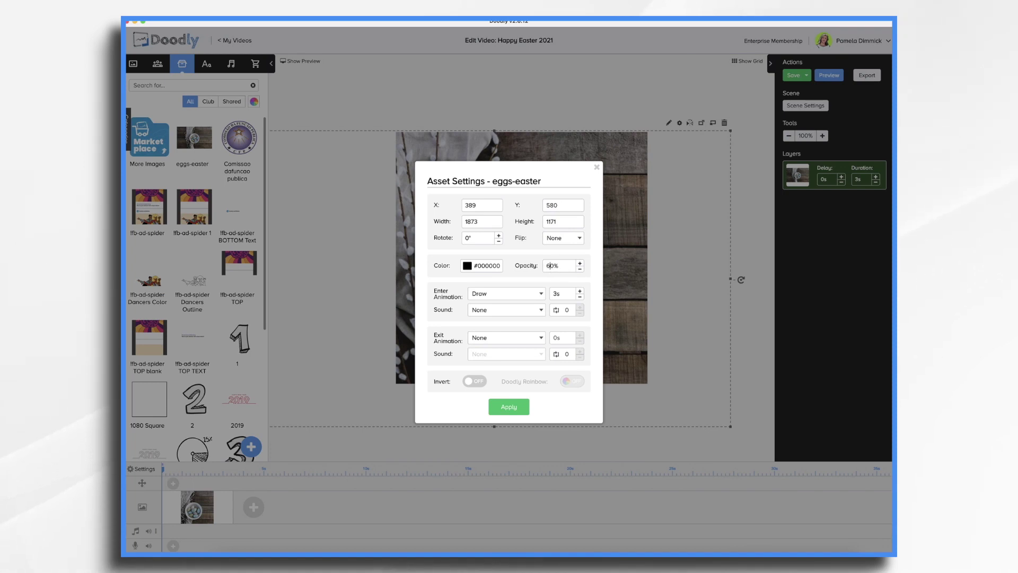
pyautogui.click(509, 408)
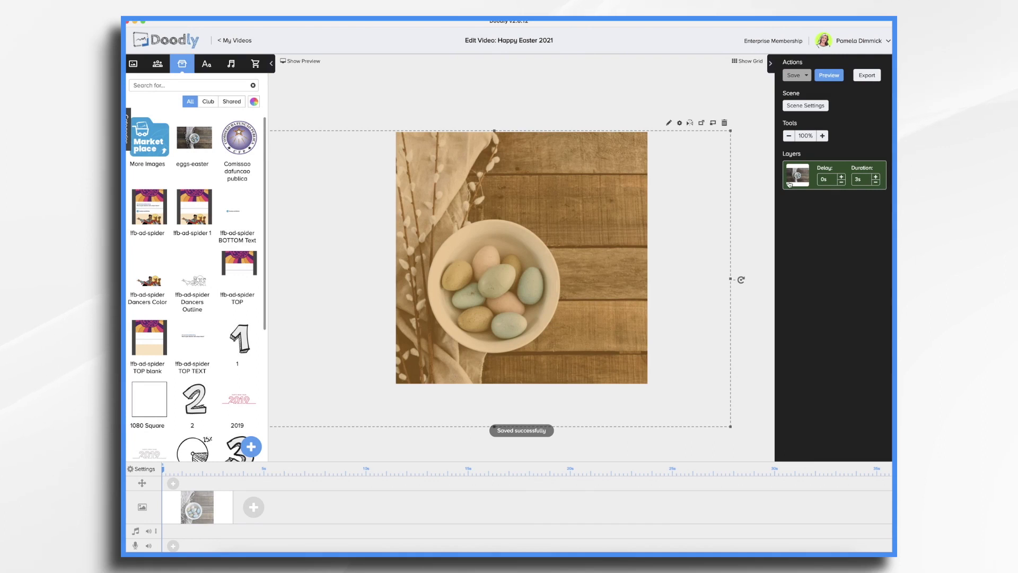
pyautogui.click(824, 136)
# Add the text 'The Great Gift of Easter is Hope.' in the WaitingfortheSunrise font.
pyautogui.click(824, 136)
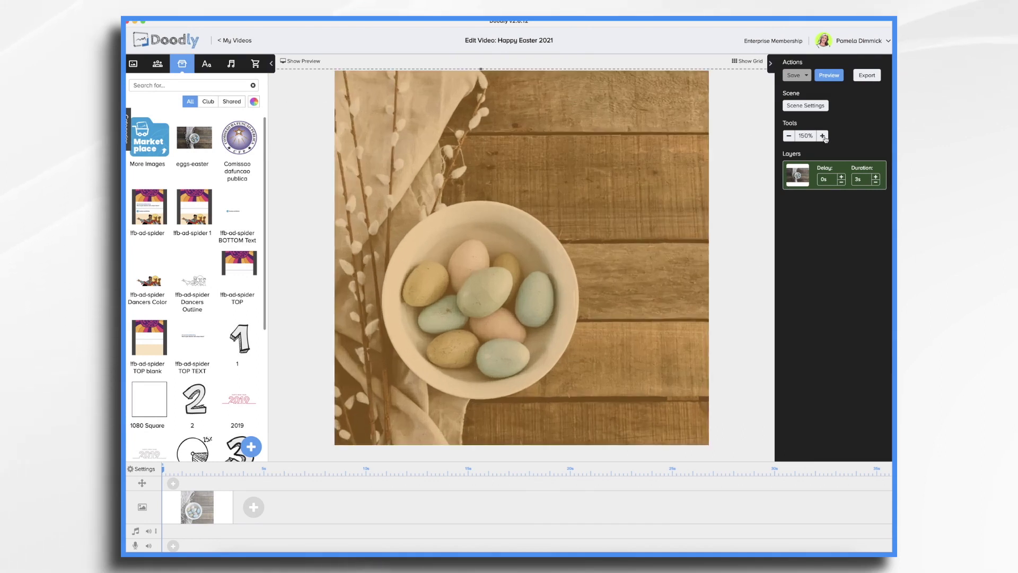
pyautogui.click(206, 64)
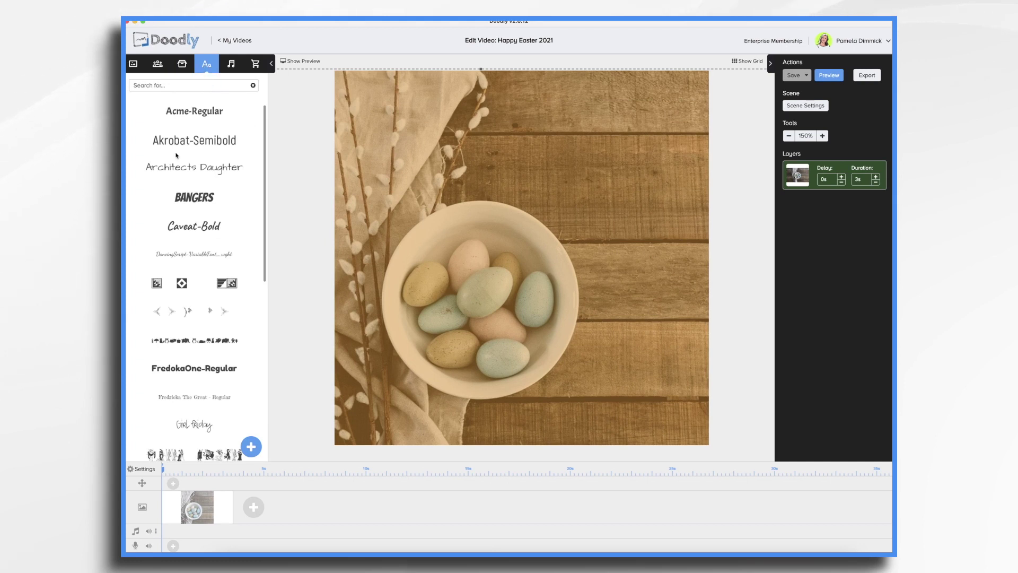
pyautogui.scroll(-6, 205, 329)
pyautogui.scroll(-5, 205, 350)
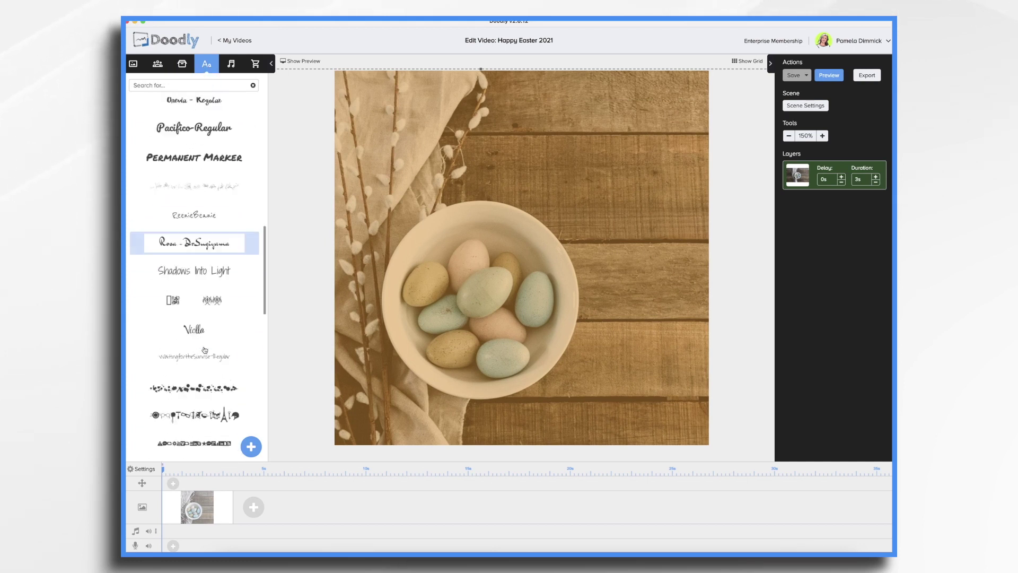
pyautogui.moveTo(198, 266); pyautogui.dragTo(610, 154)
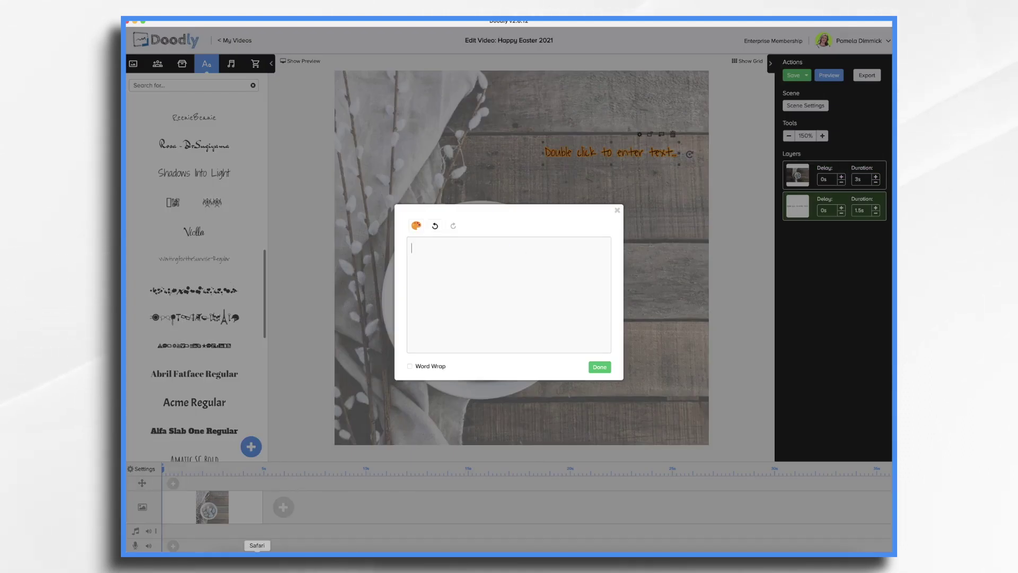
pyautogui.click(257, 552)
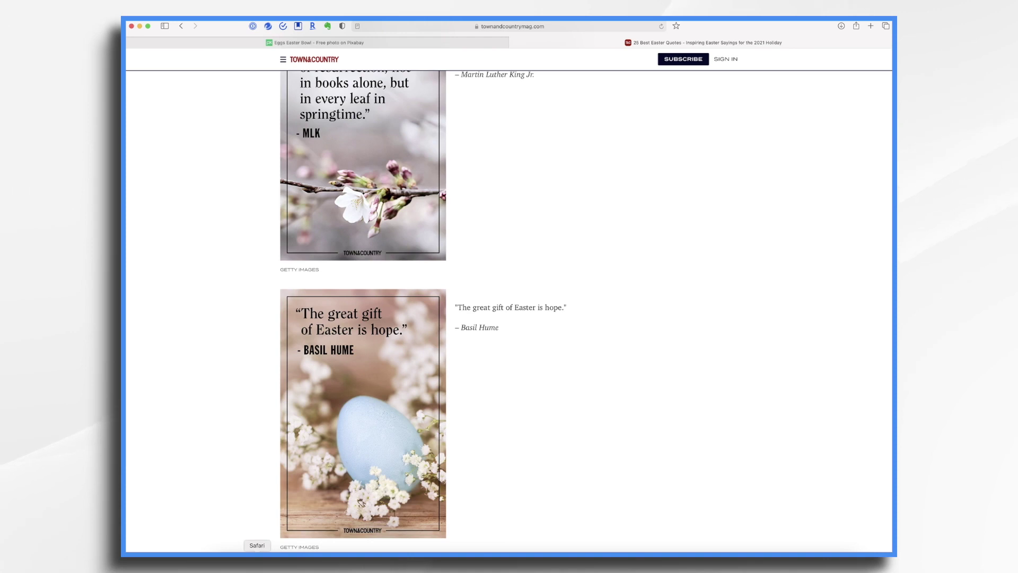
pyautogui.press('super+Tab')
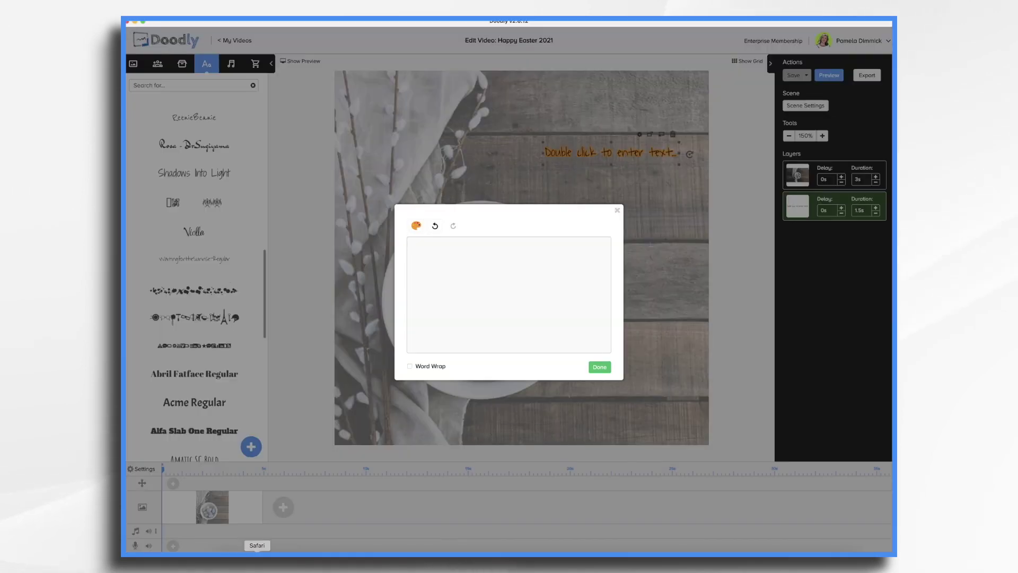
pyautogui.write('"The Great Gift of Easter is Hope."')
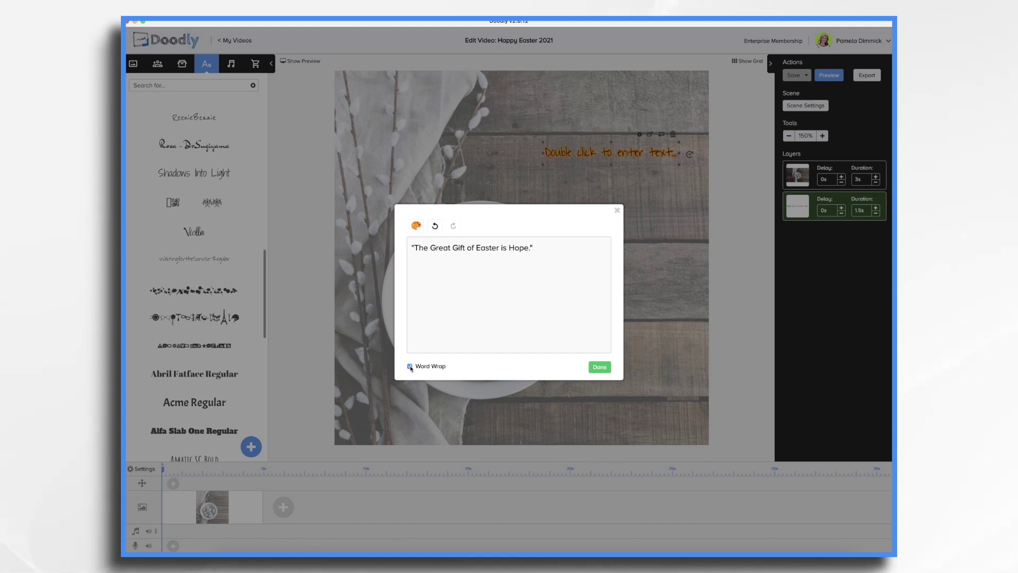
pyautogui.click(600, 367)
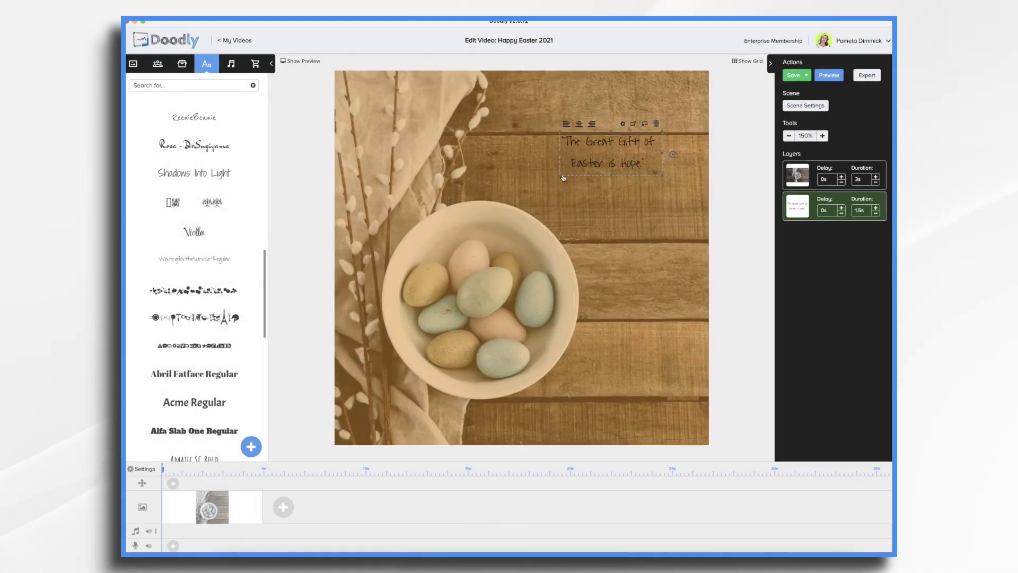
# Enlarge the quote to size 89 and move it to the upper right of the photo.
pyautogui.moveTo(560, 176); pyautogui.dragTo(395, 232)
pyautogui.moveTo(575, 215); pyautogui.dragTo(632, 183)
pyautogui.doubleClick(633, 183)
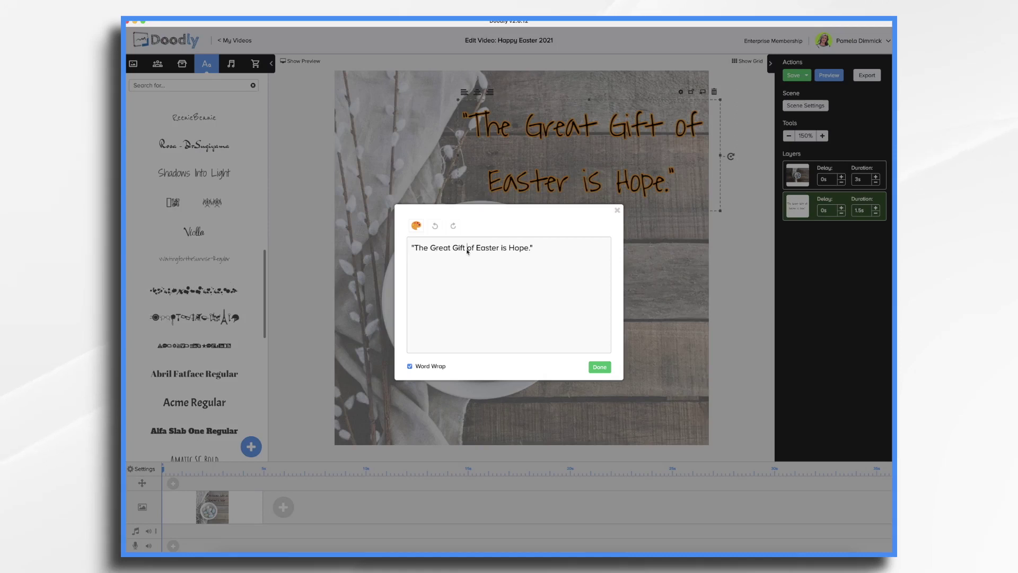
pyautogui.click(633, 183)
pyautogui.moveTo(588, 143); pyautogui.dragTo(620, 169)
# Make the quote text white.
pyautogui.click(678, 88)
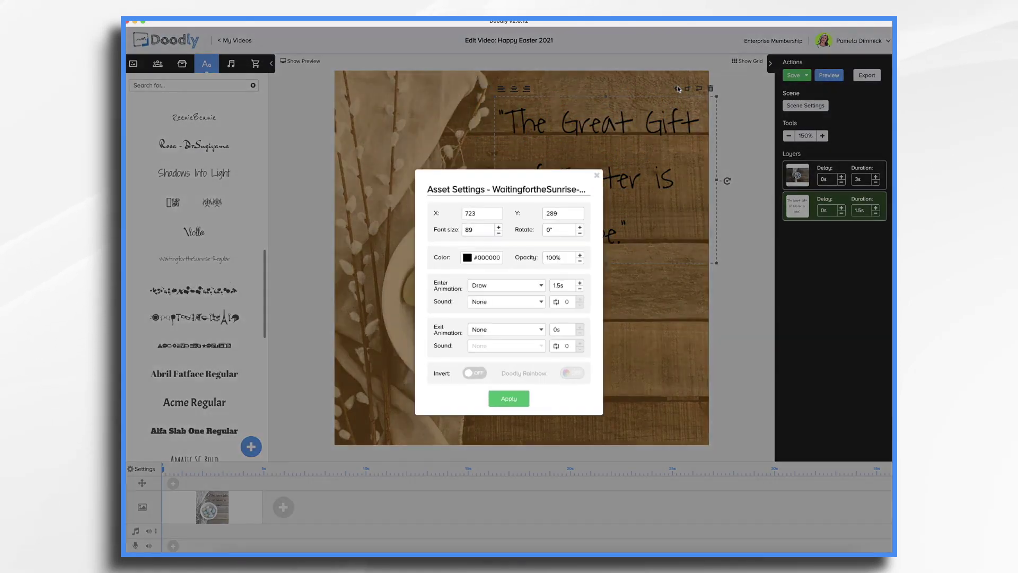
pyautogui.click(468, 259)
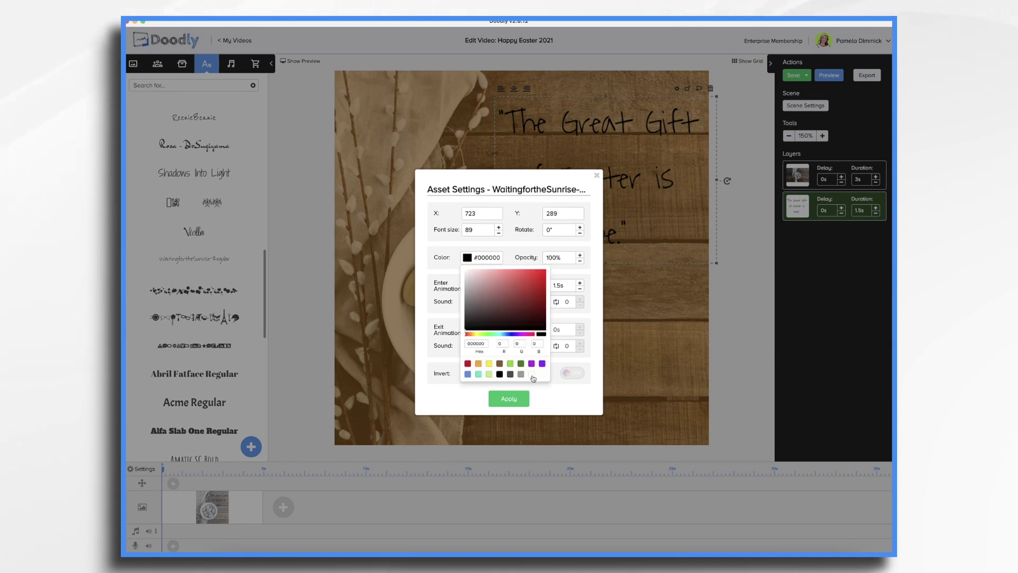
pyautogui.click(507, 401)
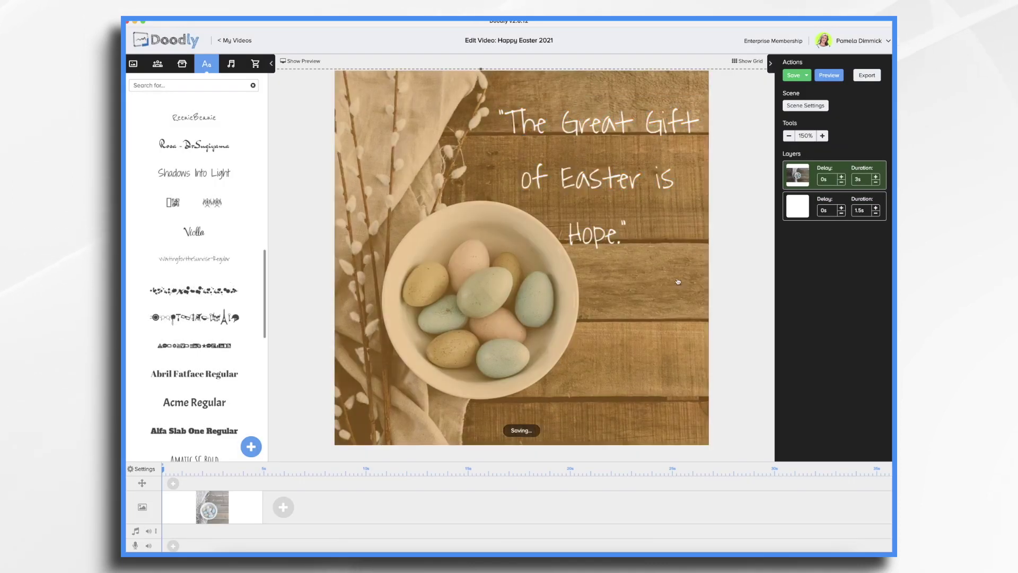
# Move the quote to the top right and narrow it to wrap onto three lines.
pyautogui.click(610, 200)
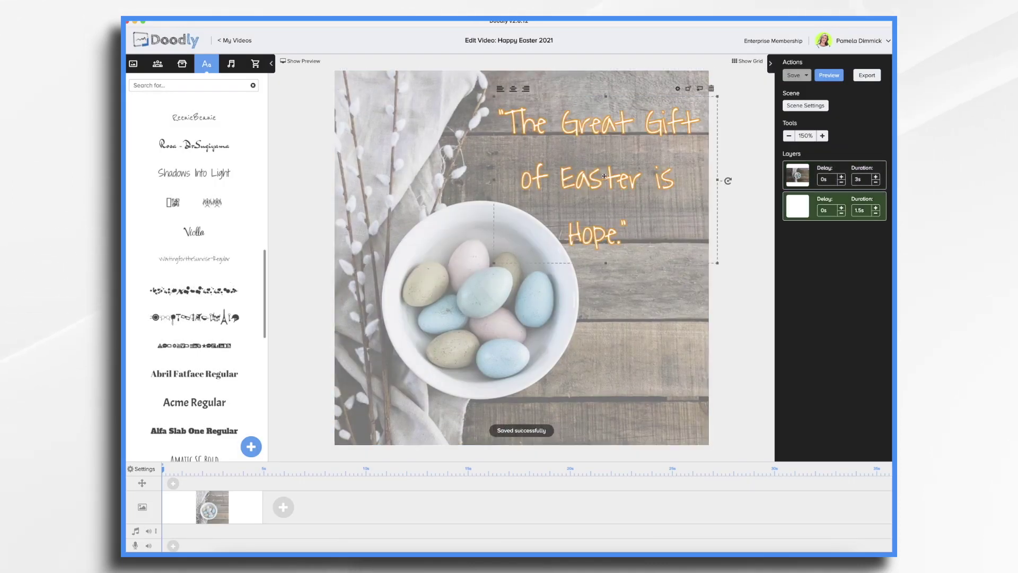
pyautogui.moveTo(610, 200); pyautogui.dragTo(597, 159)
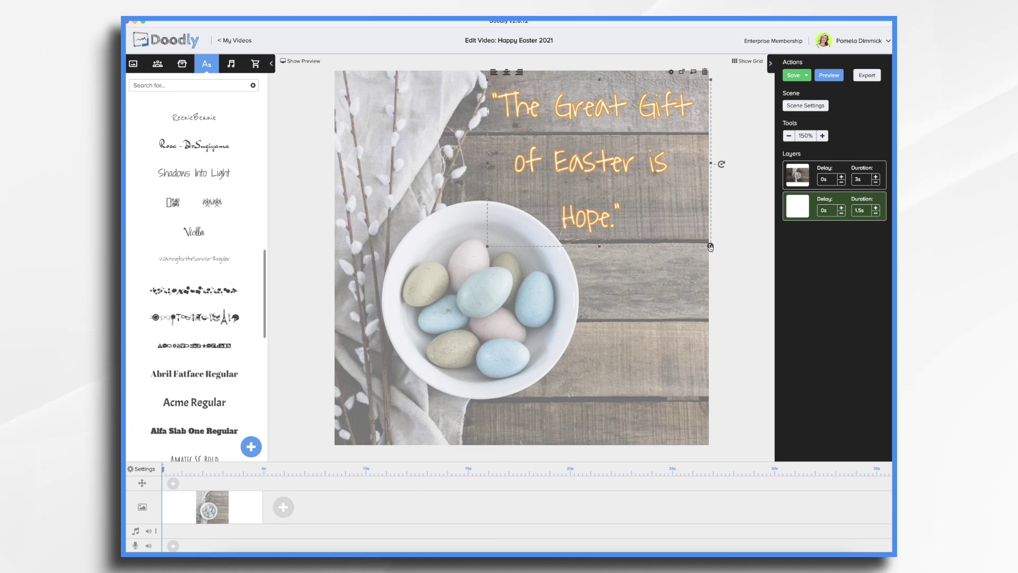
pyautogui.moveTo(711, 247); pyautogui.dragTo(754, 276)
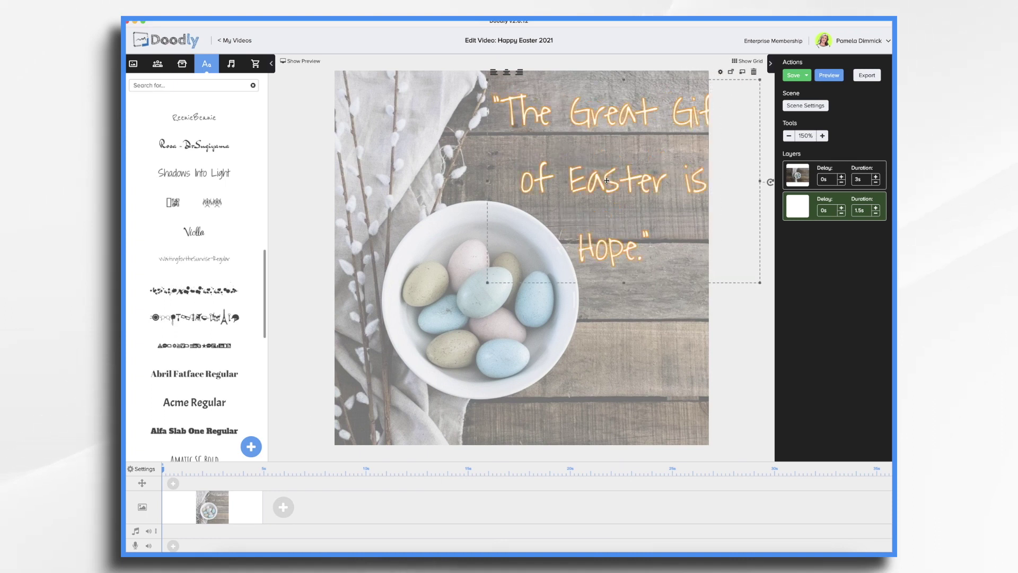
pyautogui.moveTo(601, 175); pyautogui.dragTo(598, 173)
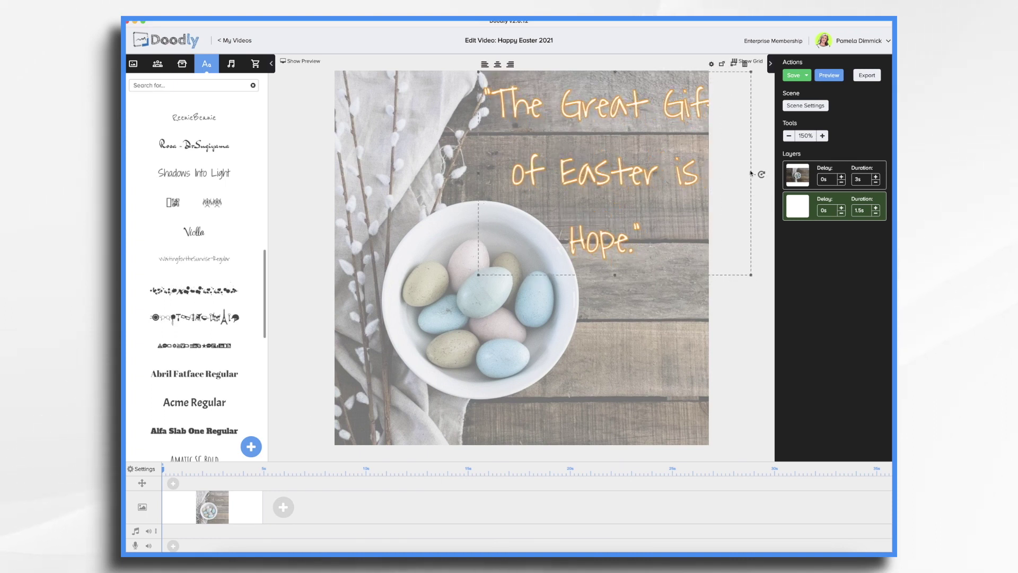
pyautogui.moveTo(751, 175); pyautogui.dragTo(704, 156)
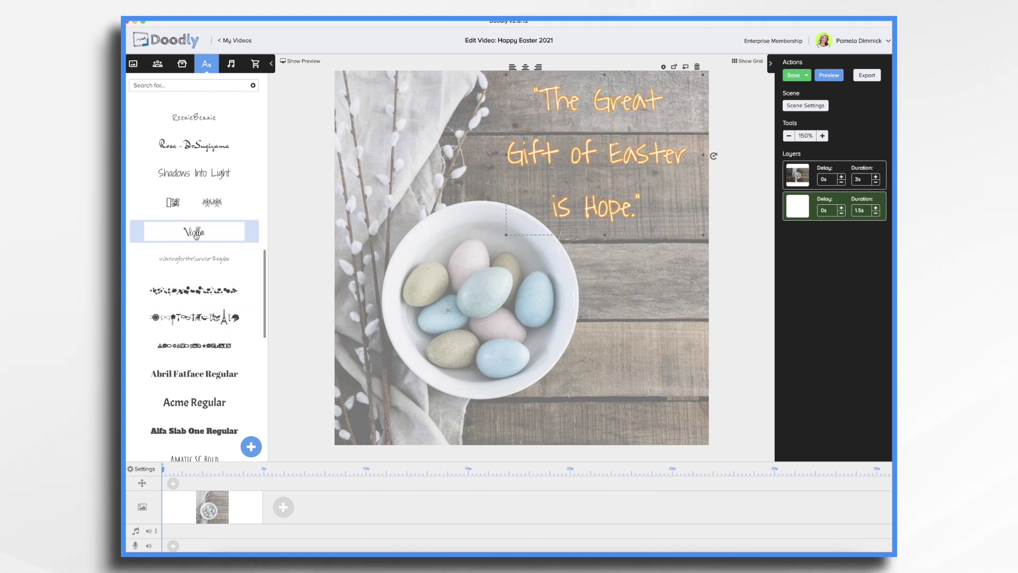
# Replace the quote's font with Violla.
pyautogui.moveTo(195, 236); pyautogui.dragTo(607, 163)
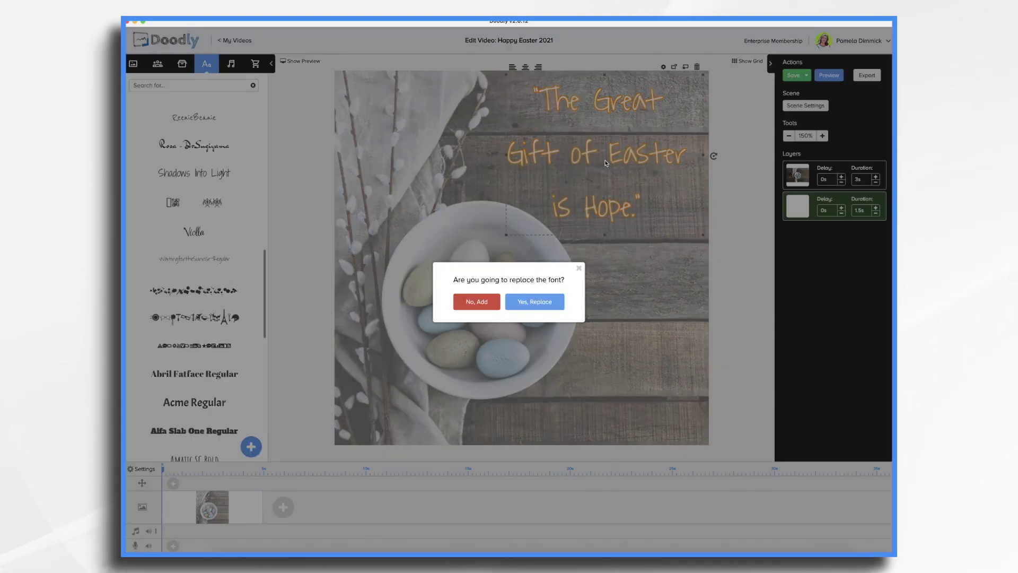
pyautogui.click(540, 307)
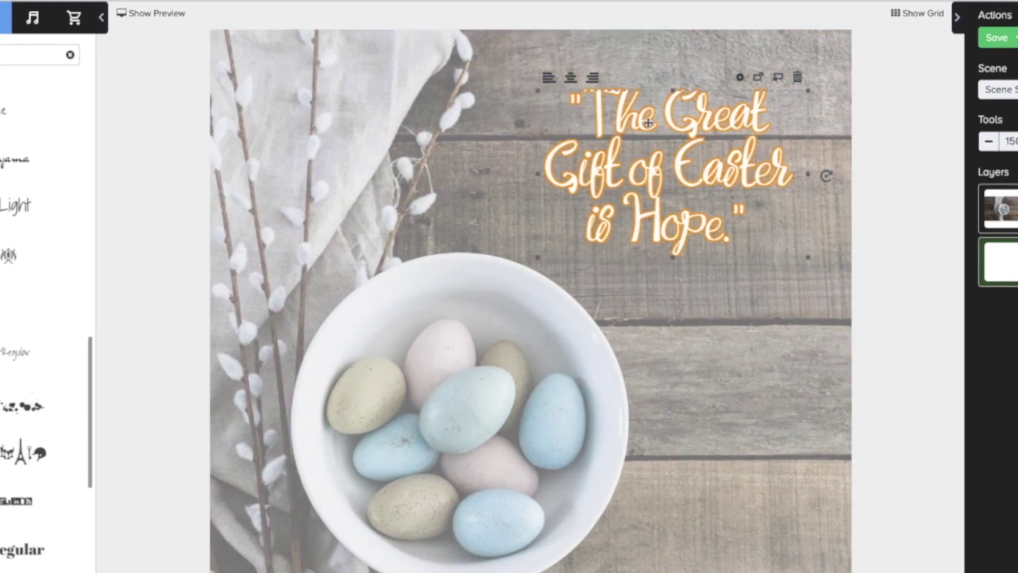
pyautogui.doubleClick(673, 155)
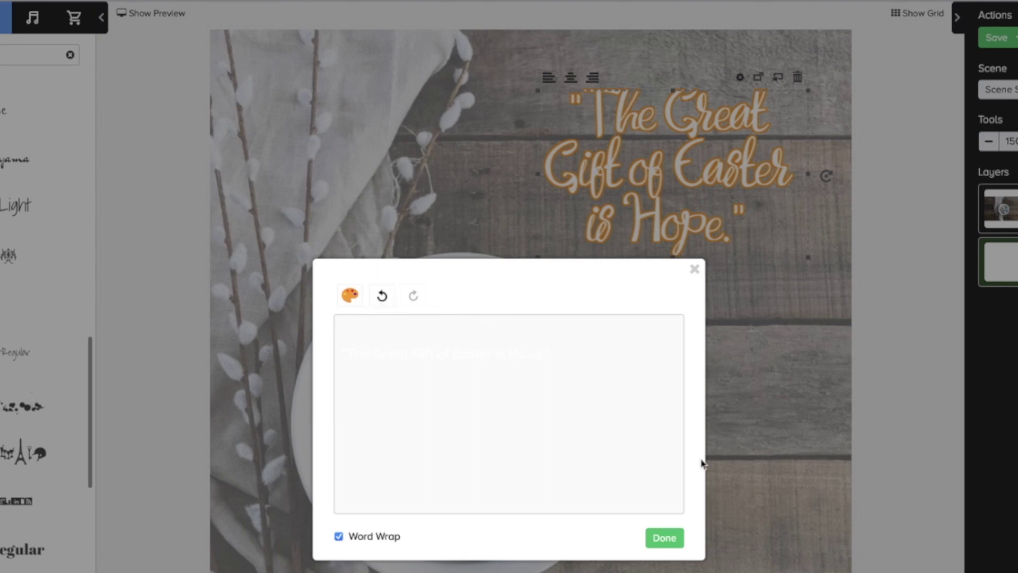
pyautogui.click(664, 538)
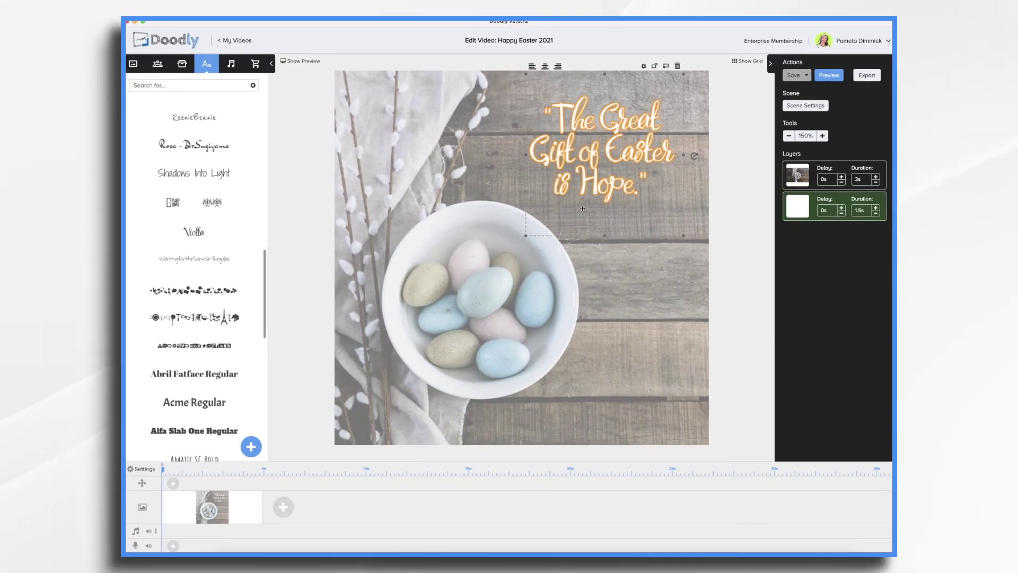
# Enlarge the quote and move it up along the top right of the photo.
pyautogui.moveTo(635, 235); pyautogui.dragTo(649, 306)
pyautogui.moveTo(639, 186); pyautogui.dragTo(639, 154)
pyautogui.click(653, 281)
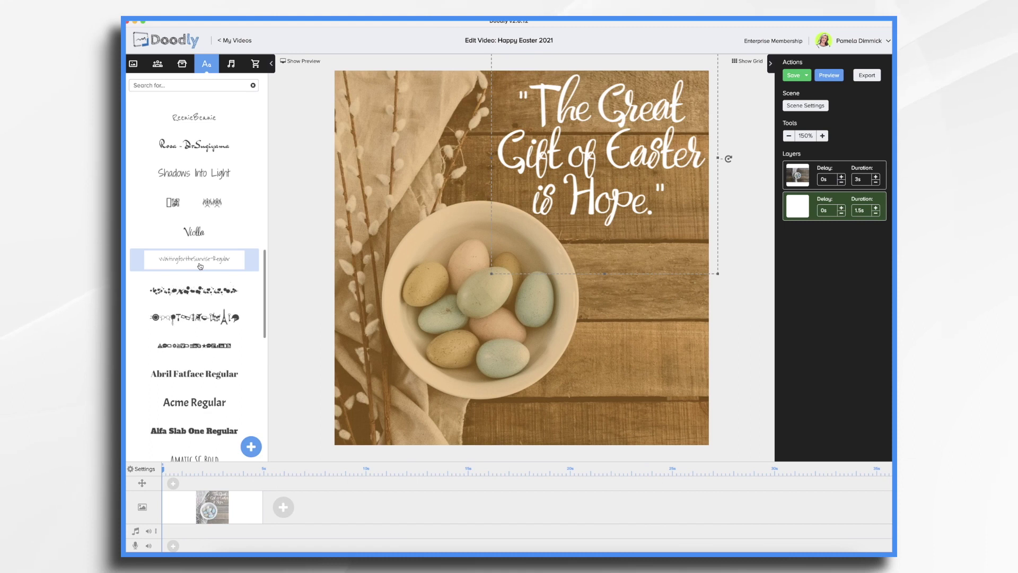
# Add the text '- Basil Hume' in WaitingfortheSunrise at the bottom right of the canvas.
pyautogui.moveTo(200, 265); pyautogui.dragTo(672, 419)
pyautogui.doubleClick(671, 419)
pyautogui.press('super+a')
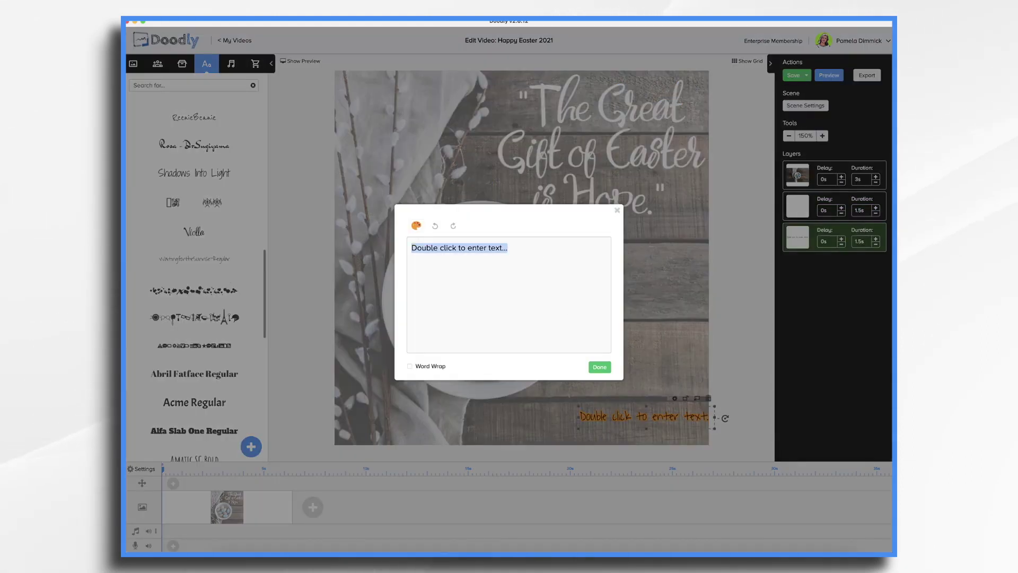
pyautogui.press('BackSpace')
pyautogui.press('super+Tab')
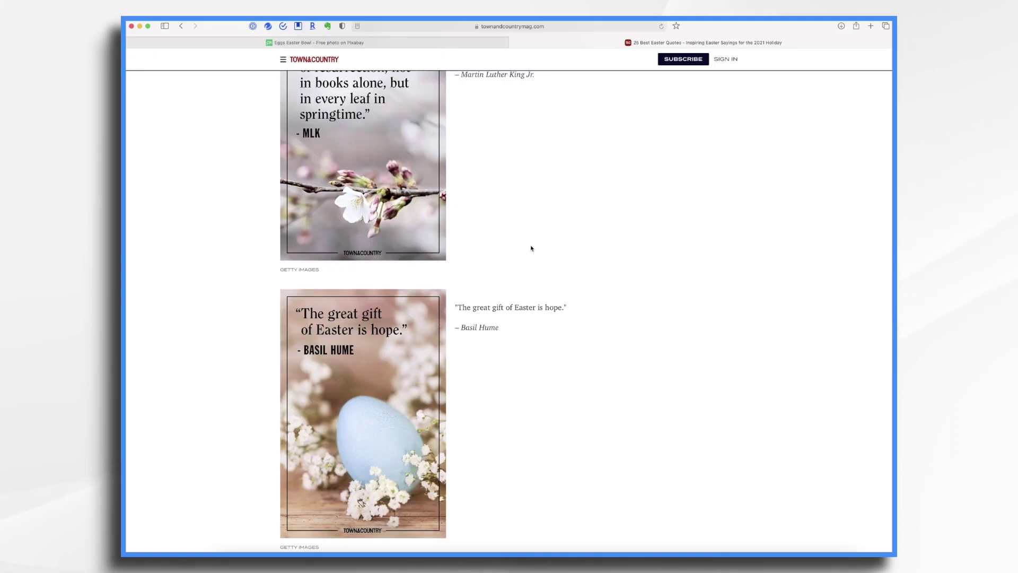
pyautogui.press('super+Tab')
pyautogui.write('- Basil Hume')
pyautogui.click(599, 366)
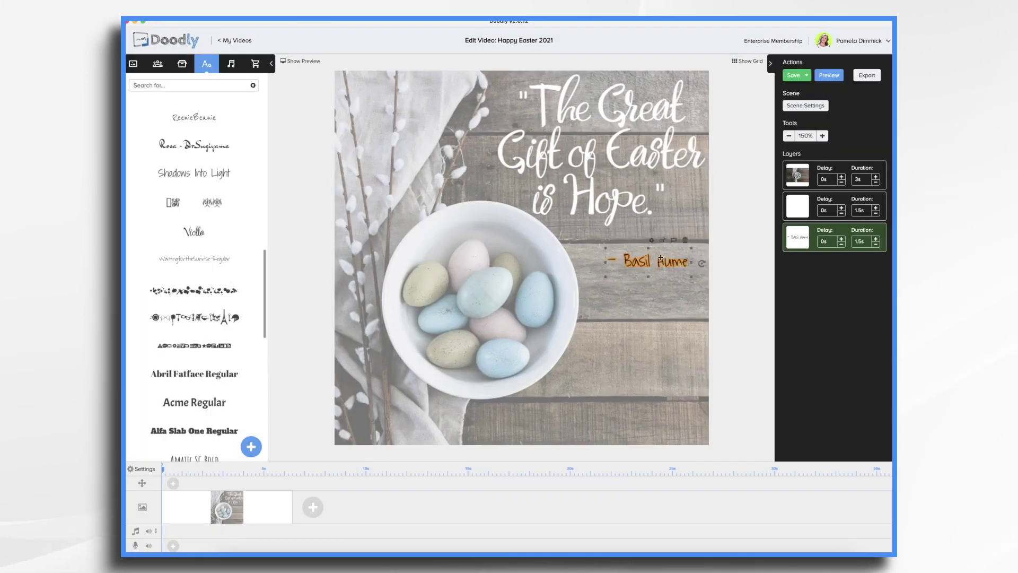
# Set the Basil Hume credit's colour to white.
pyautogui.click(662, 383)
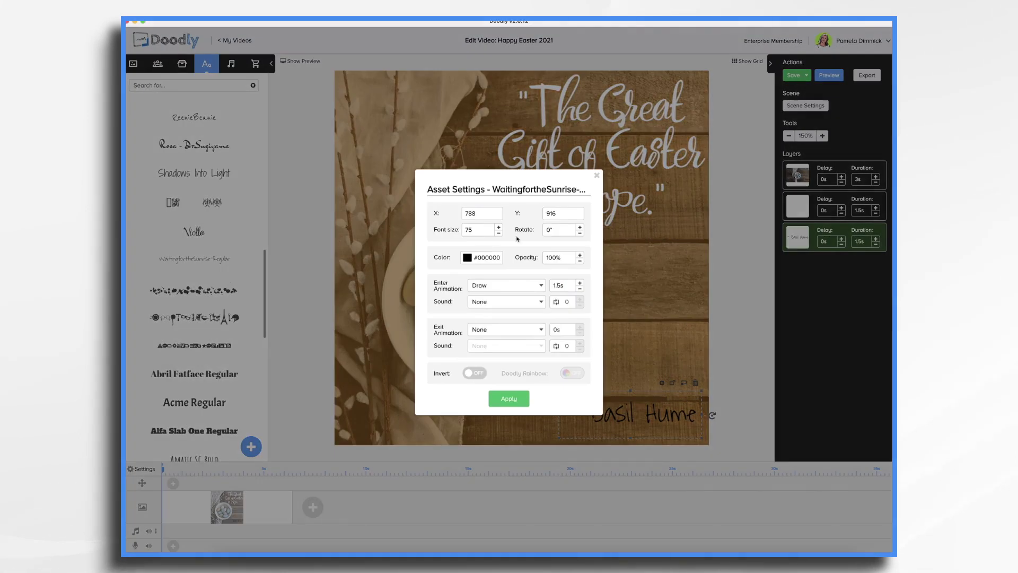
pyautogui.click(468, 258)
pyautogui.click(532, 375)
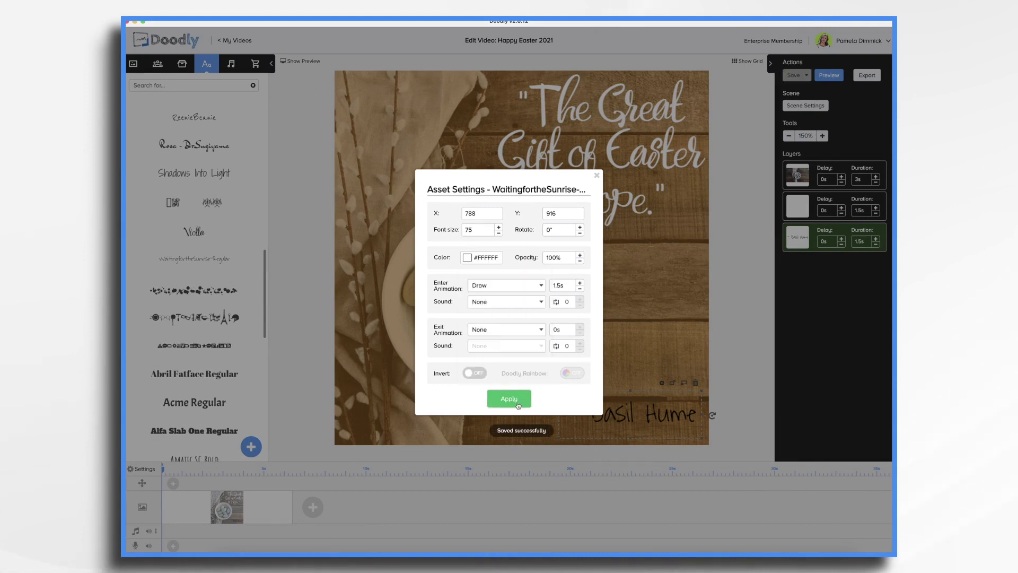
pyautogui.click(521, 403)
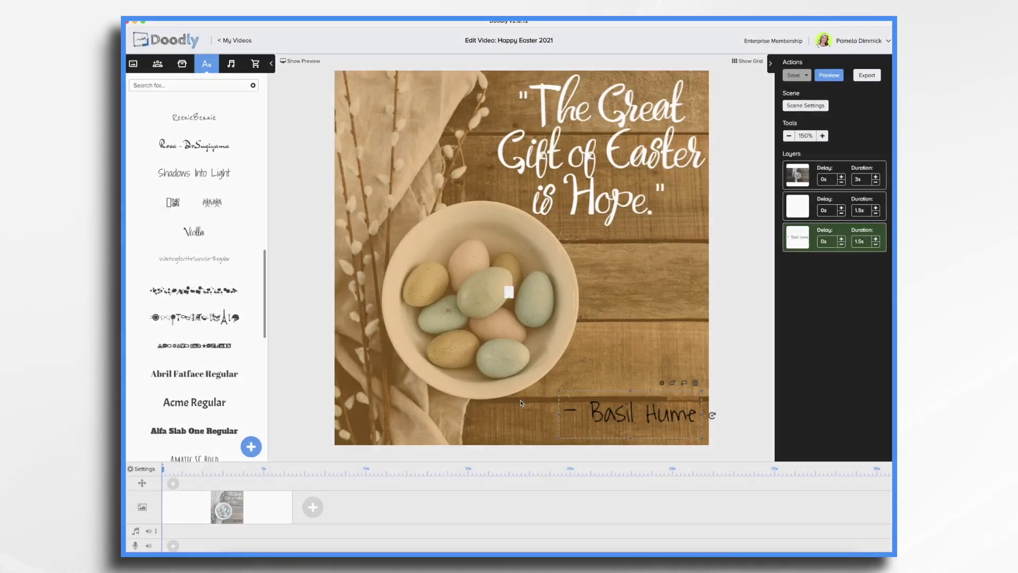
pyautogui.click(829, 76)
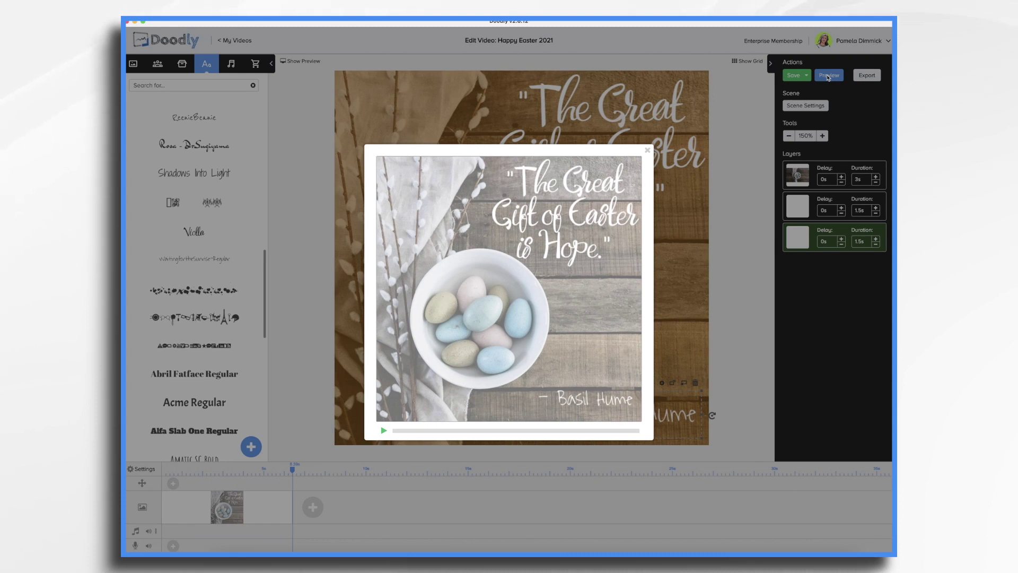
pyautogui.press('Escape')
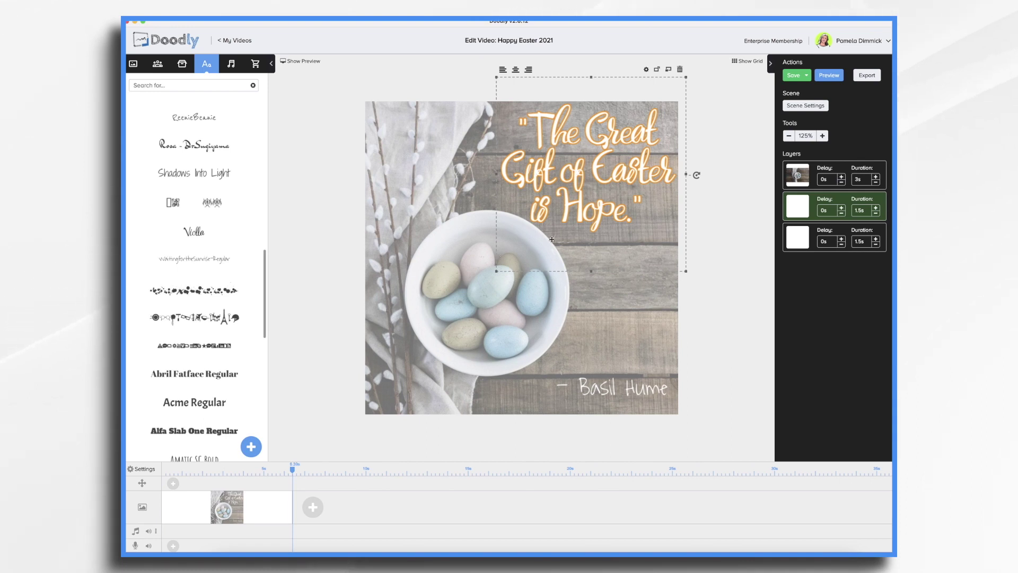
# Set the eggs photo's Reveal Mode to Fade, then give the quote layer a 1s start delay.
pyautogui.click(866, 182)
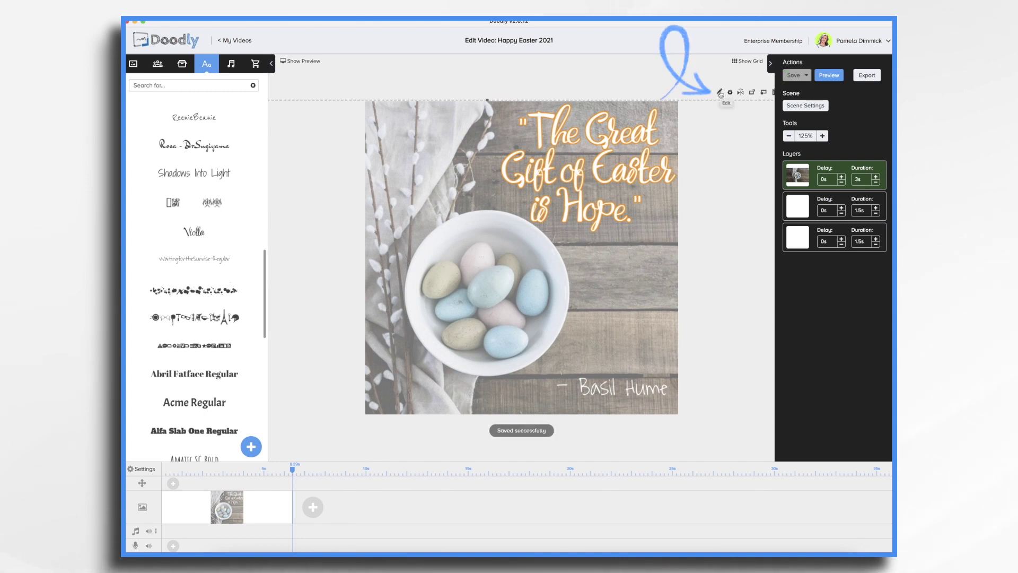
pyautogui.click(721, 93)
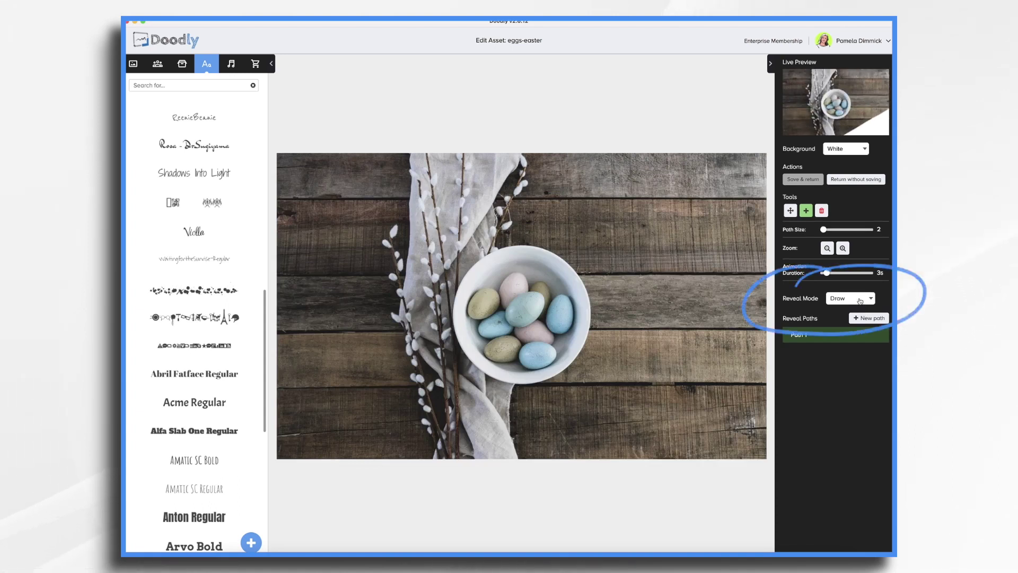
pyautogui.click(860, 300)
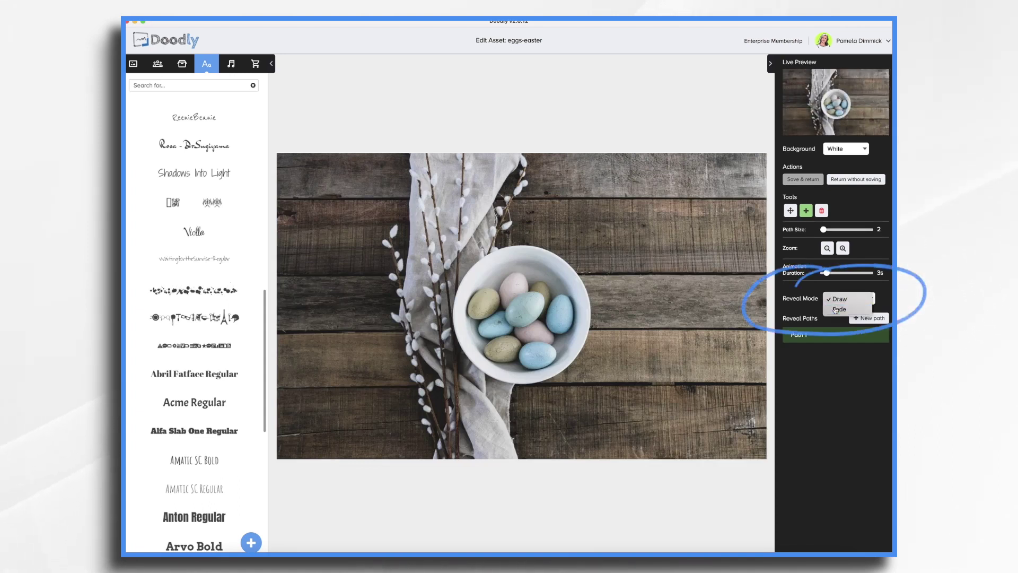
pyautogui.click(836, 310)
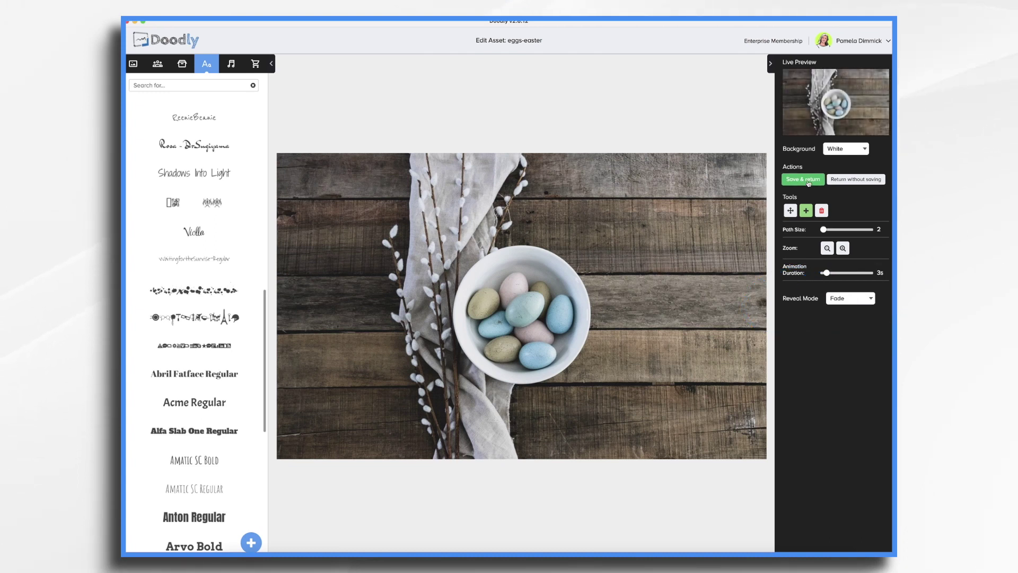
pyautogui.click(807, 179)
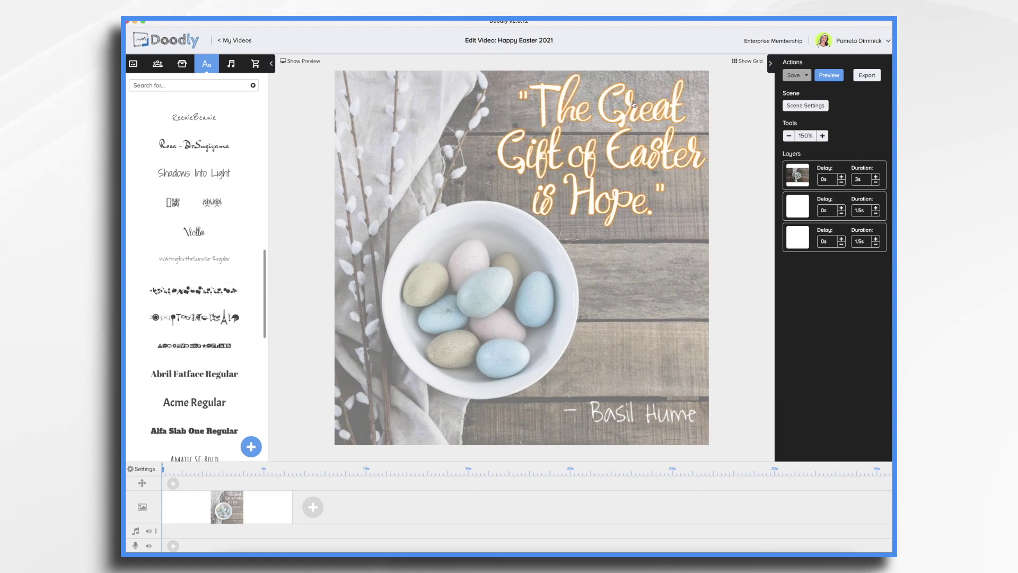
pyautogui.click(842, 208)
pyautogui.click(842, 207)
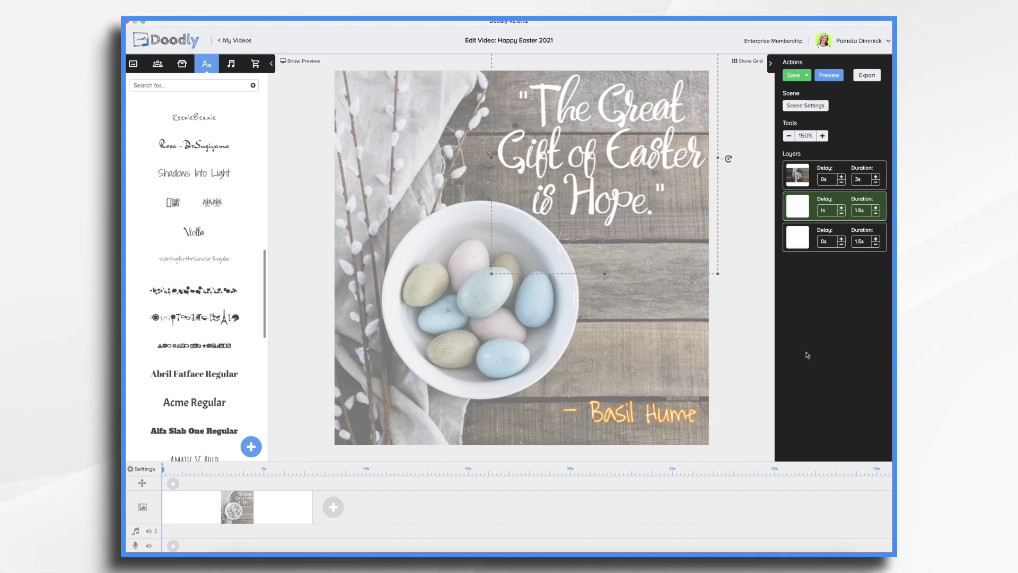
# Raise the Basil Hume credit's delay to 1.5s and the quote's duration to 2s.
pyautogui.click(841, 239)
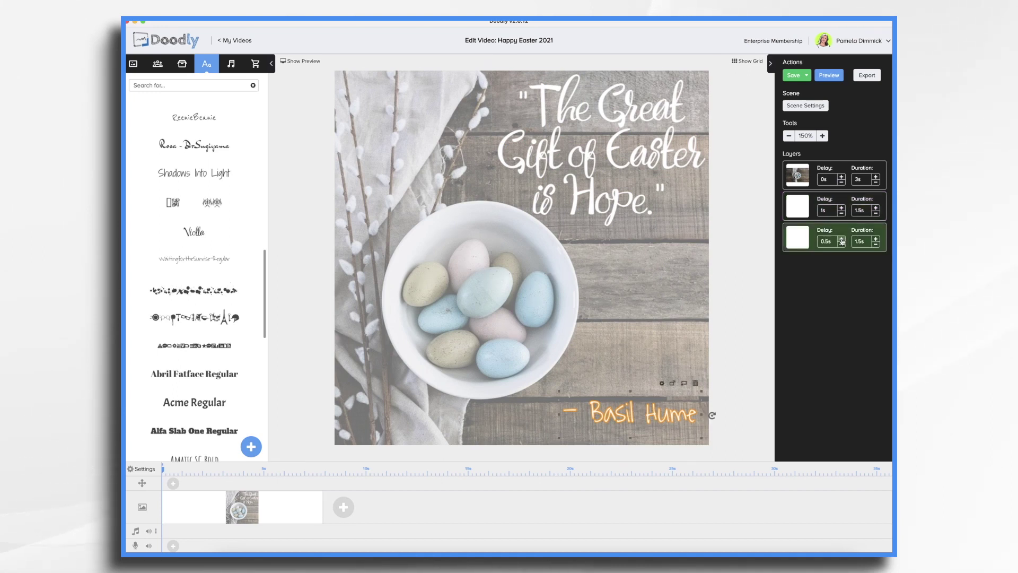
pyautogui.click(842, 239)
pyautogui.click(842, 239)
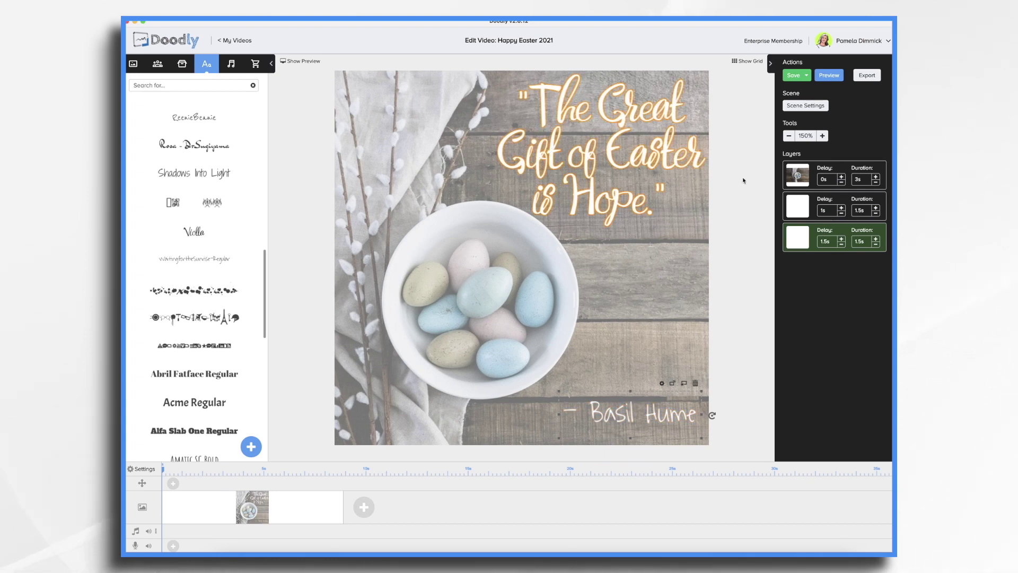
pyautogui.click(876, 208)
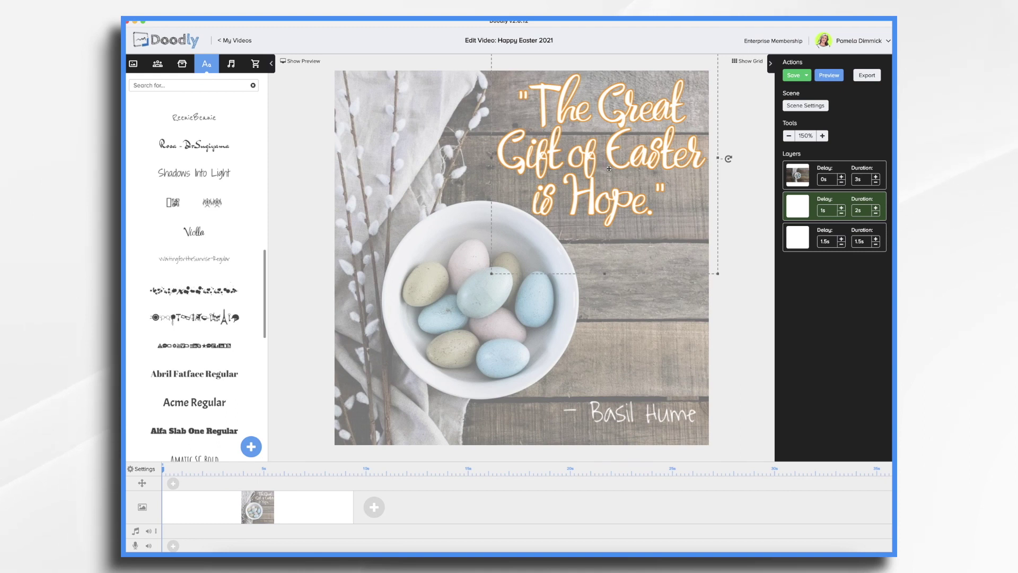
pyautogui.click(301, 450)
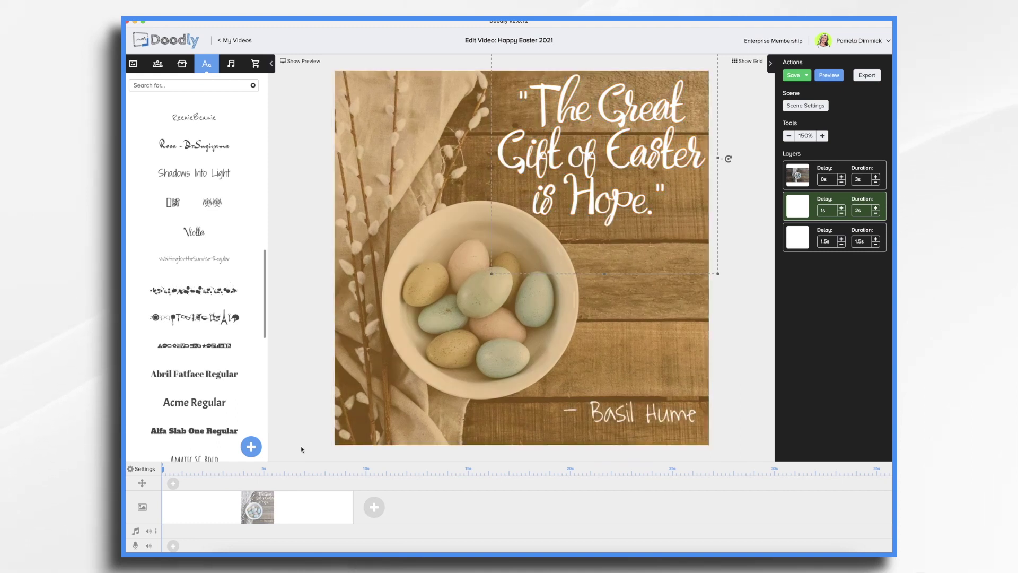
pyautogui.click(146, 471)
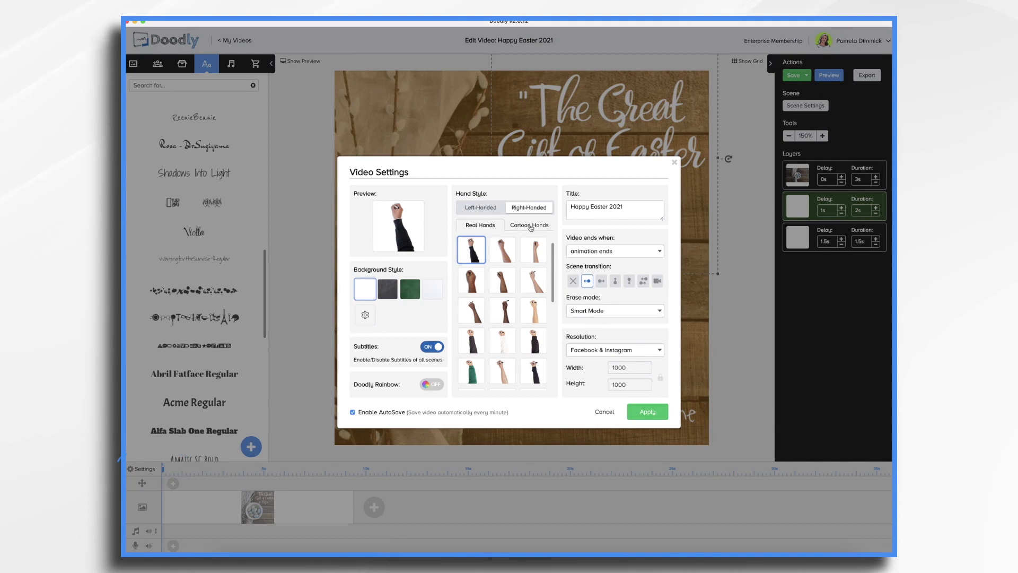
# Switch the video to a bare-arm drawing hand and preview the scene with it.
pyautogui.scroll(-5, 514, 279)
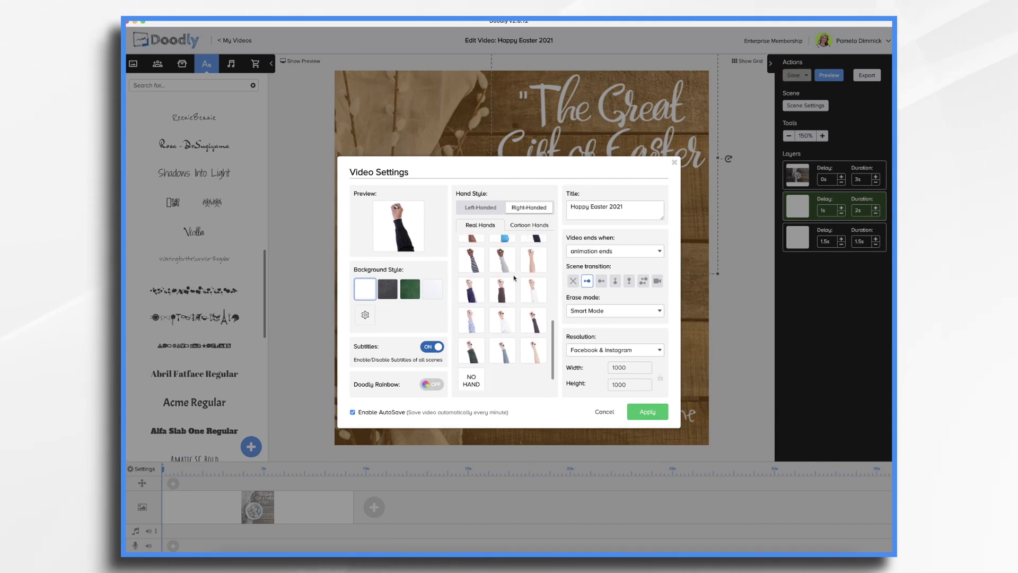
pyautogui.click(537, 358)
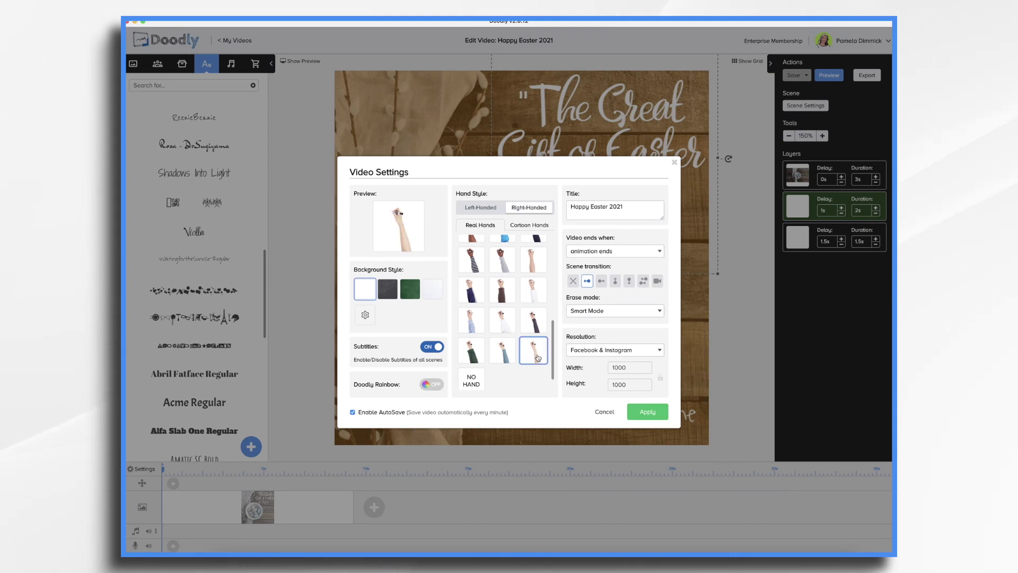
pyautogui.click(644, 417)
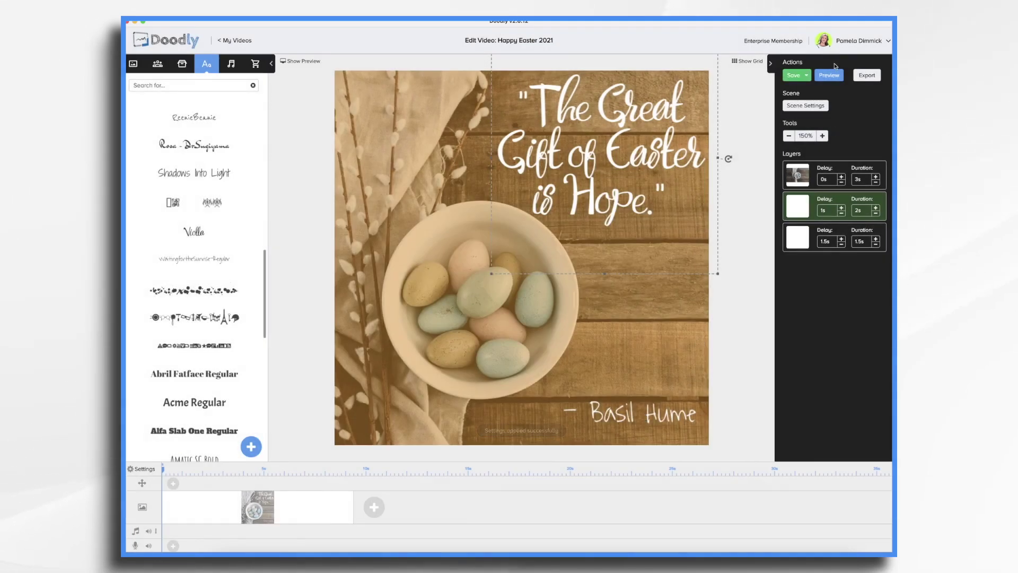
pyautogui.click(830, 76)
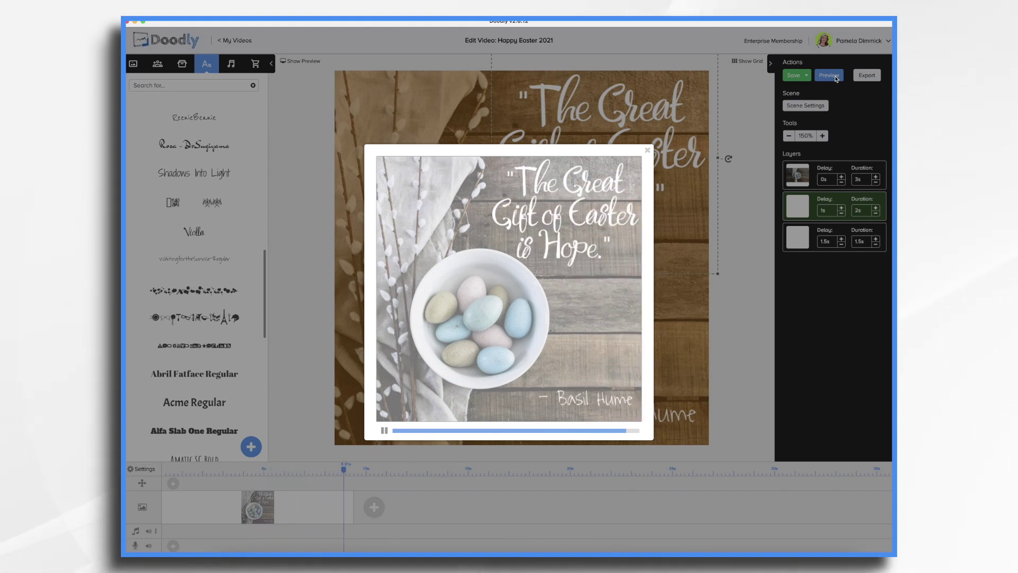
# Shorten the eggs photo layer to 1.5s and apply scene settings adding a 7s end hold.
pyautogui.click(649, 152)
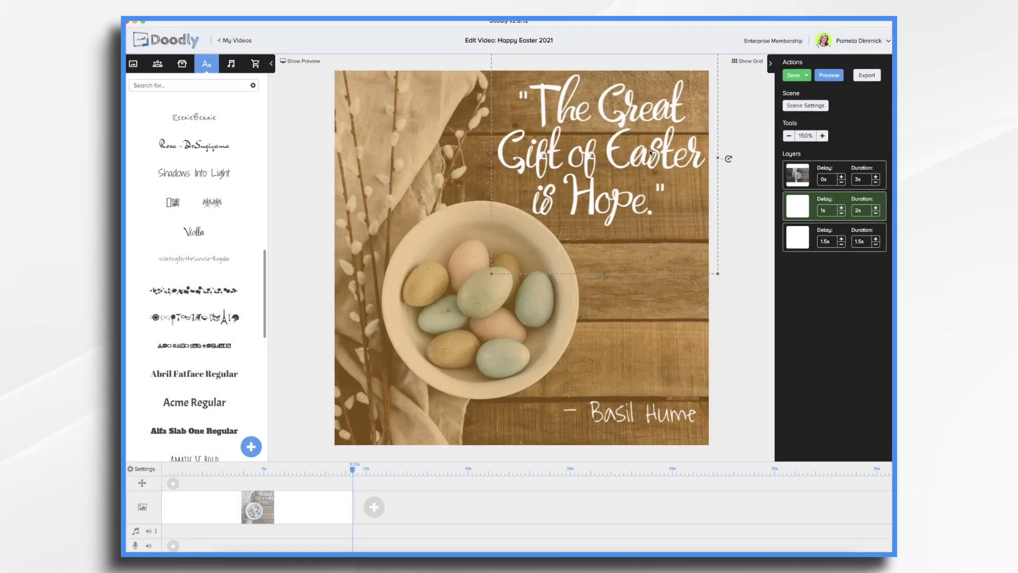
pyautogui.click(876, 183)
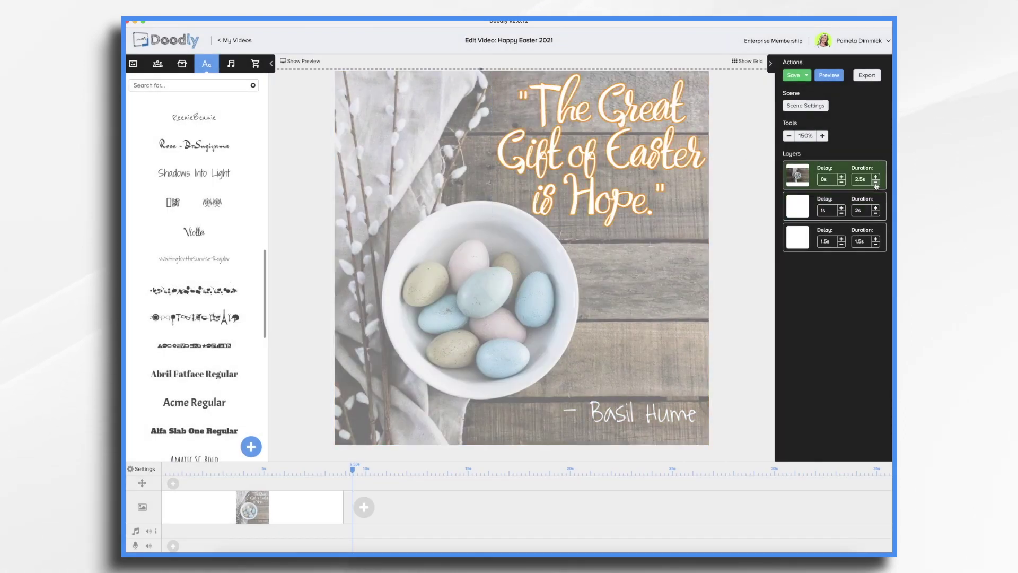
pyautogui.click(877, 183)
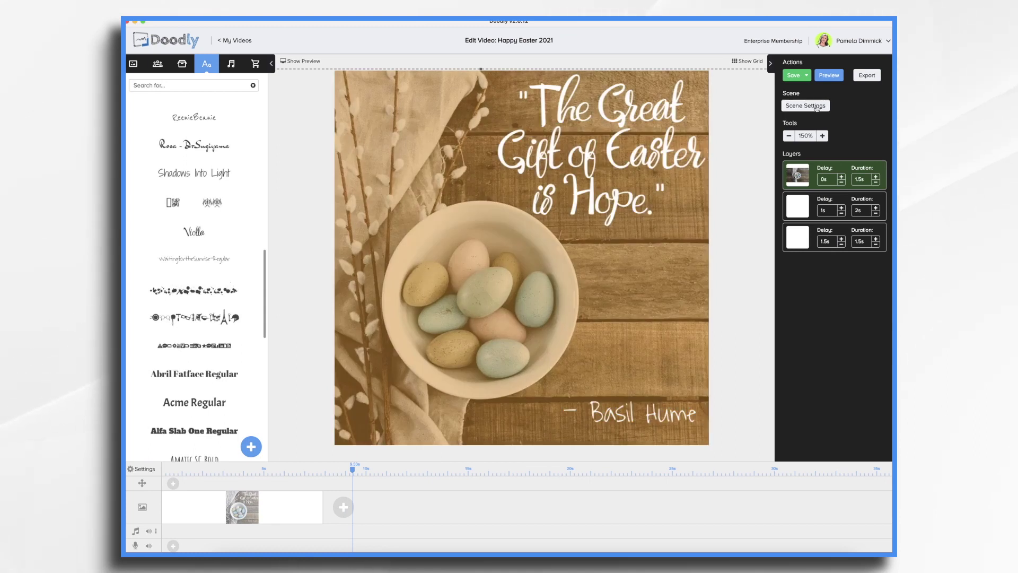
pyautogui.click(817, 106)
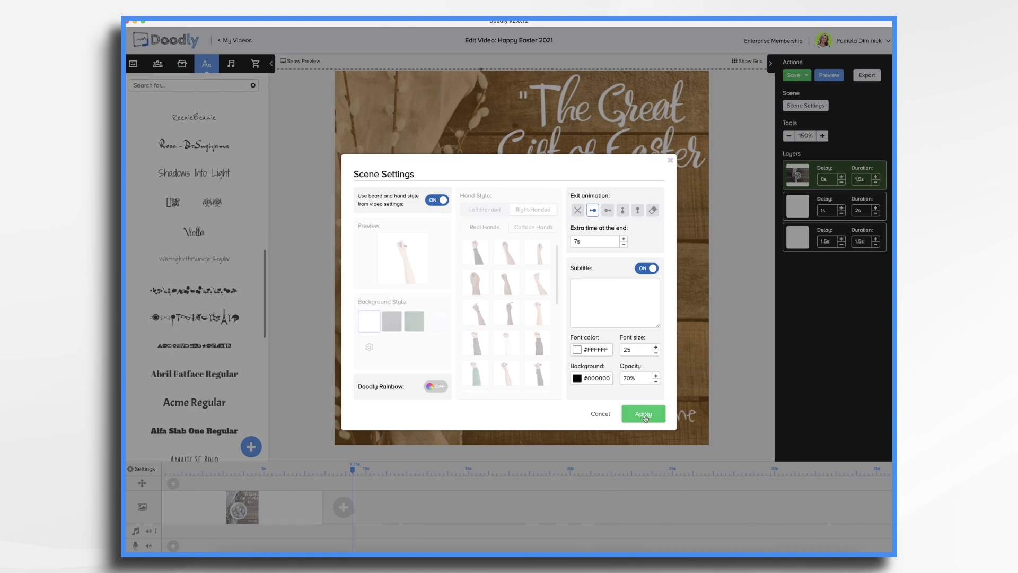
pyautogui.click(644, 416)
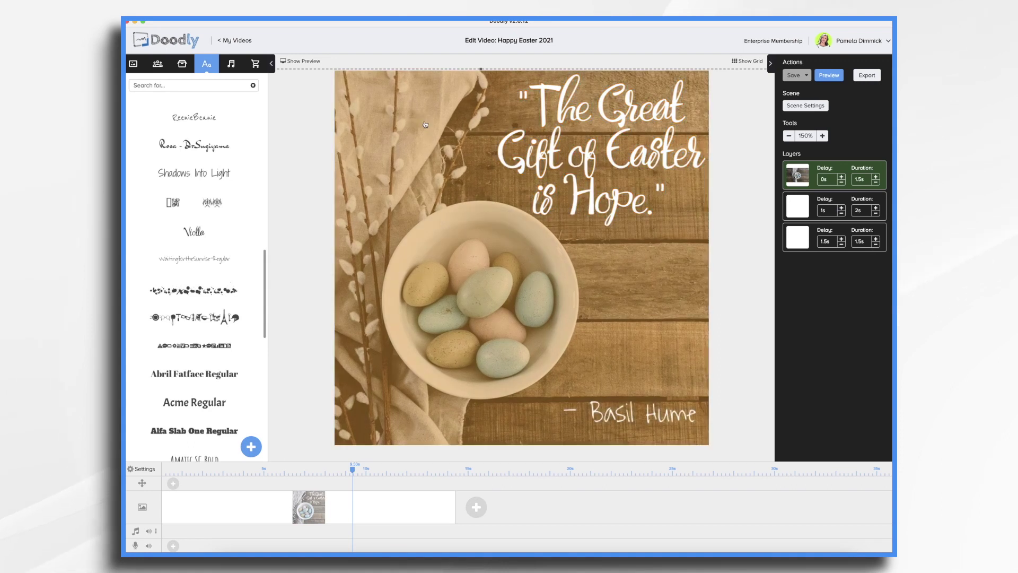
# Add Bird Chirps from the Sounds library to the audio track, trimmed to about 12.6s.
pyautogui.click(232, 66)
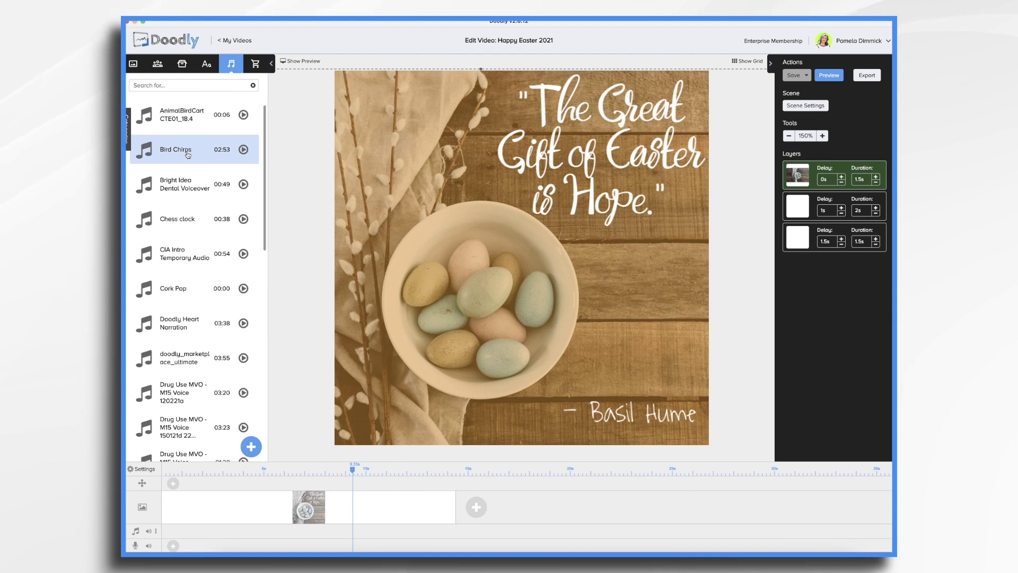
pyautogui.moveTo(270, 557); pyautogui.dragTo(231, 528)
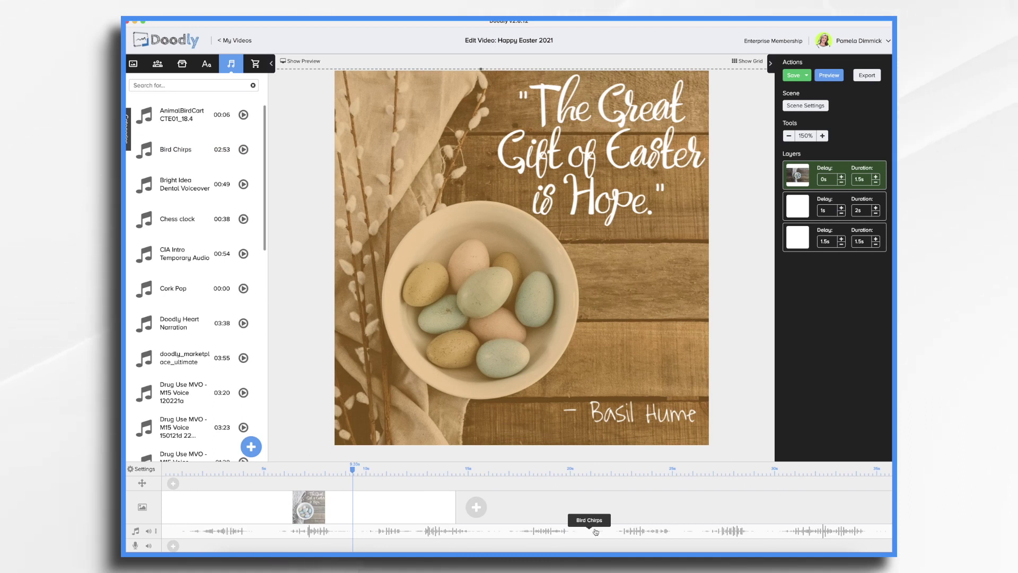
pyautogui.hscroll(15, 750, 545)
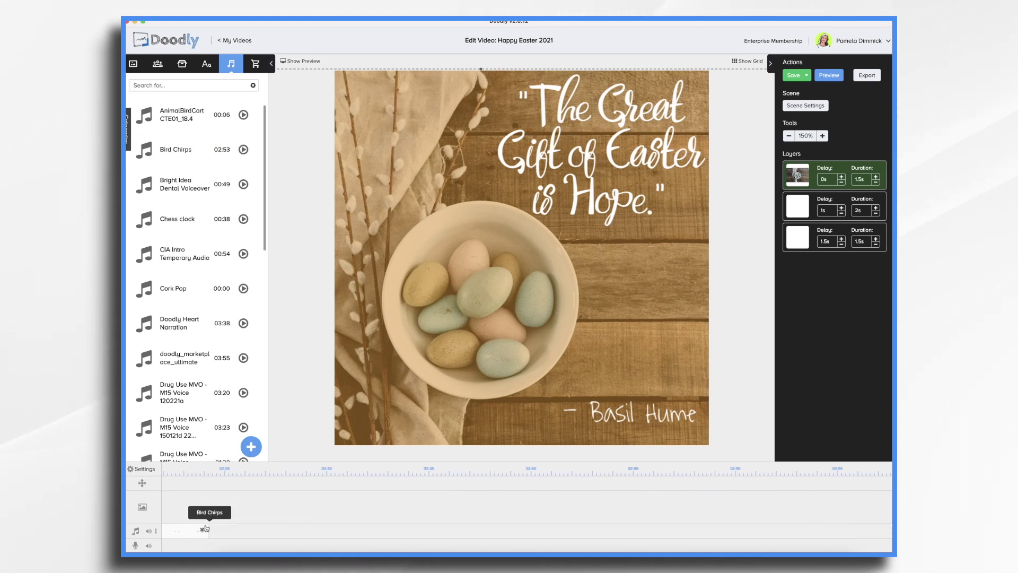
pyautogui.moveTo(794, 533); pyautogui.dragTo(421, 525)
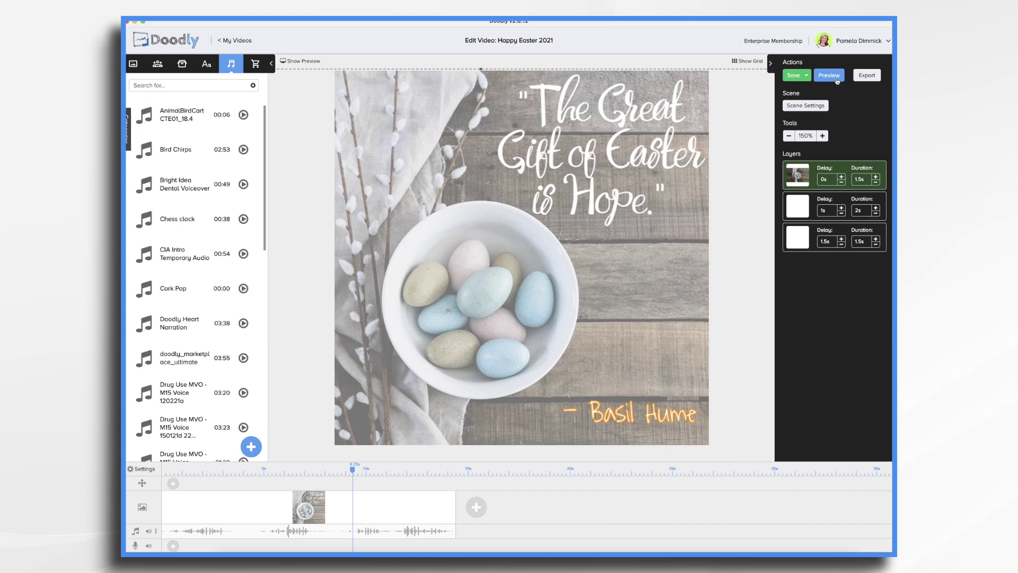
# Preview the scene with the bird chirps, then lower the Bird Chirps track volume.
pyautogui.click(837, 76)
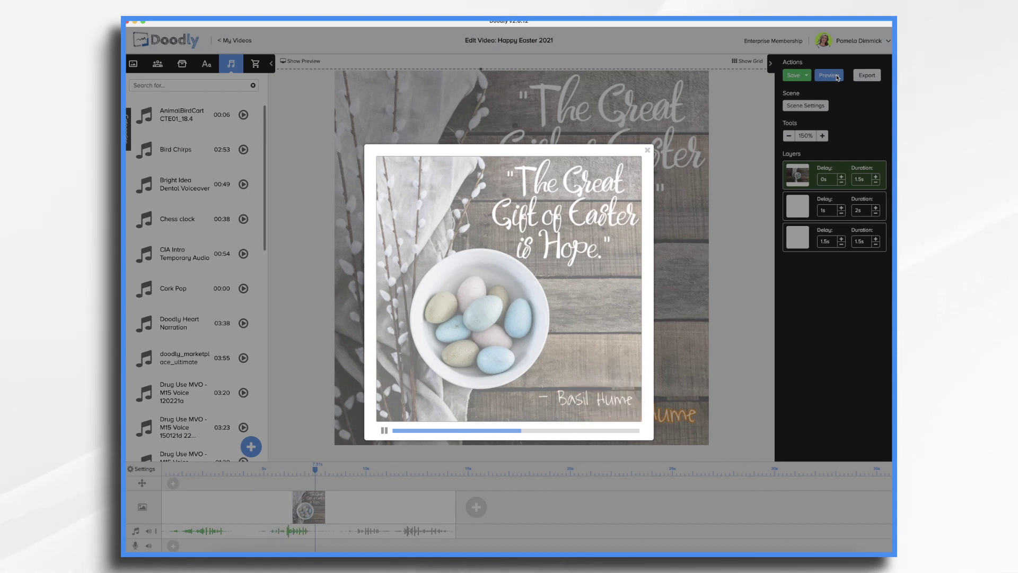
pyautogui.click(170, 515)
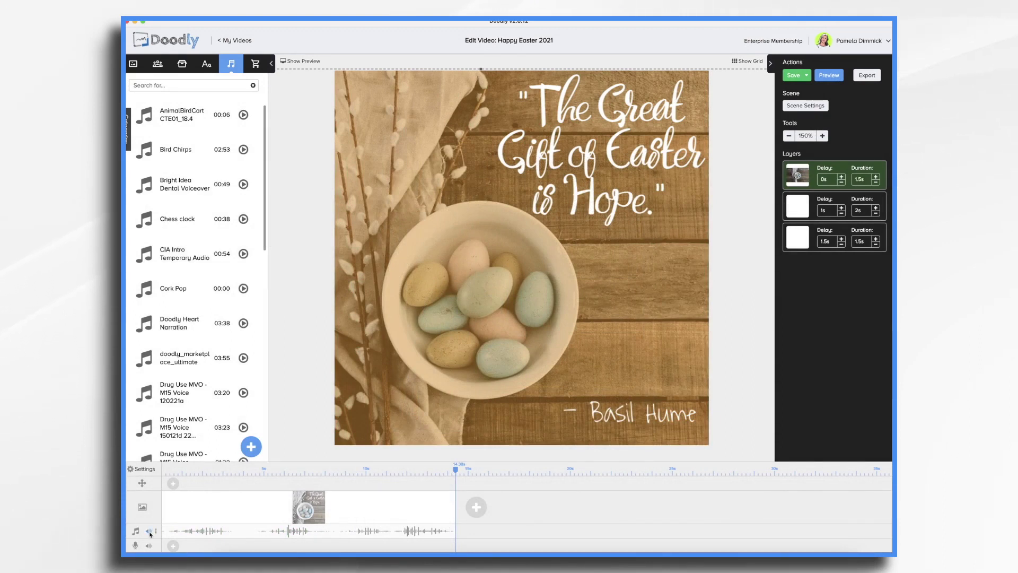
pyautogui.click(149, 532)
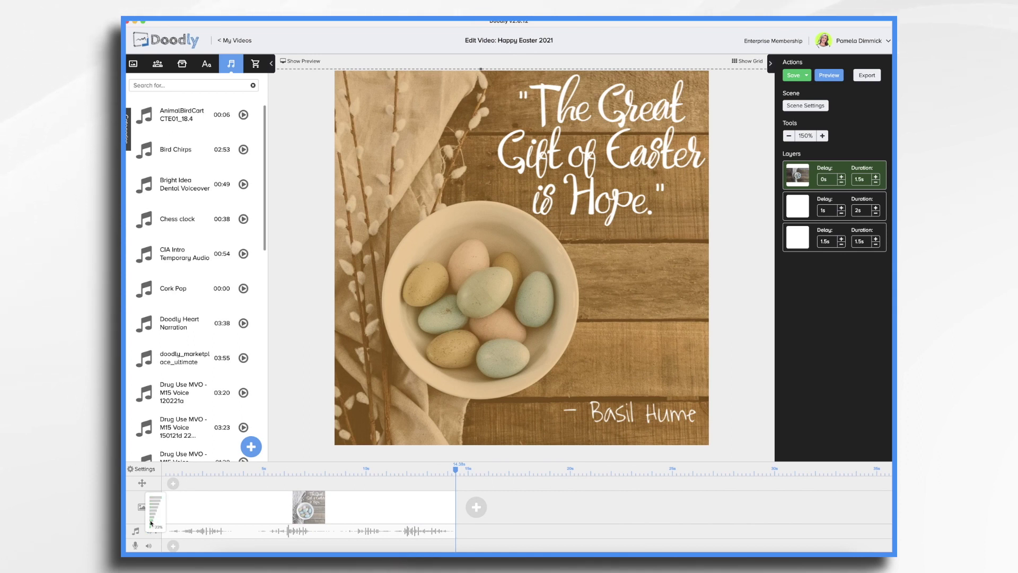
pyautogui.click(546, 522)
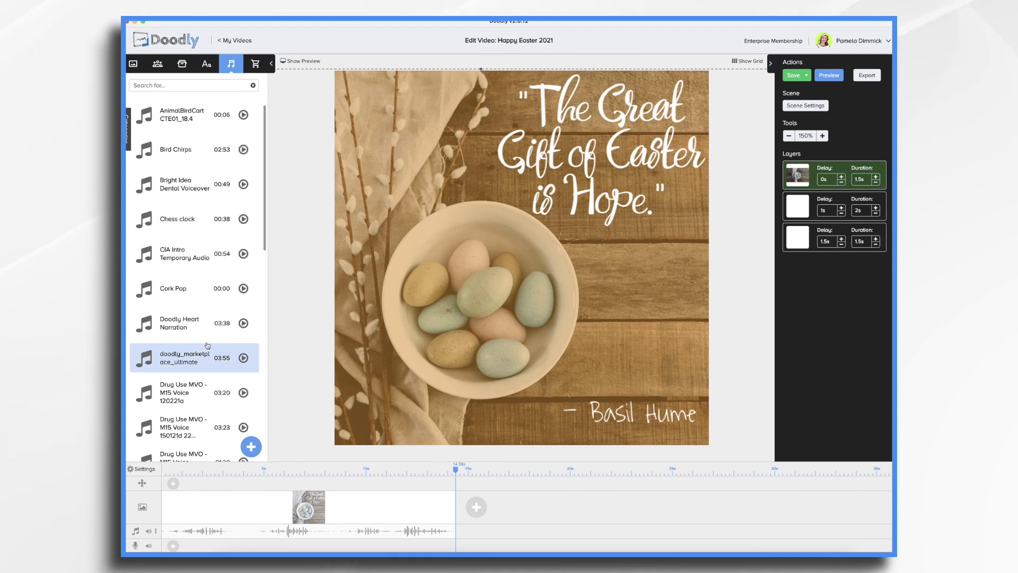
# Add 'In The Shade' from the Music category to the second audio track, trimmed to the scene's length.
pyautogui.click(129, 127)
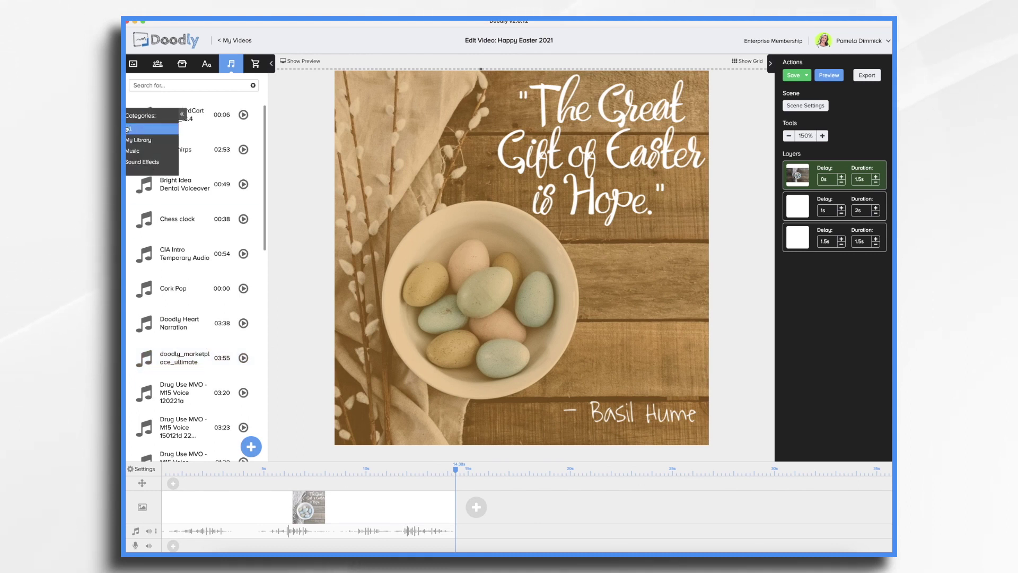
pyautogui.click(133, 152)
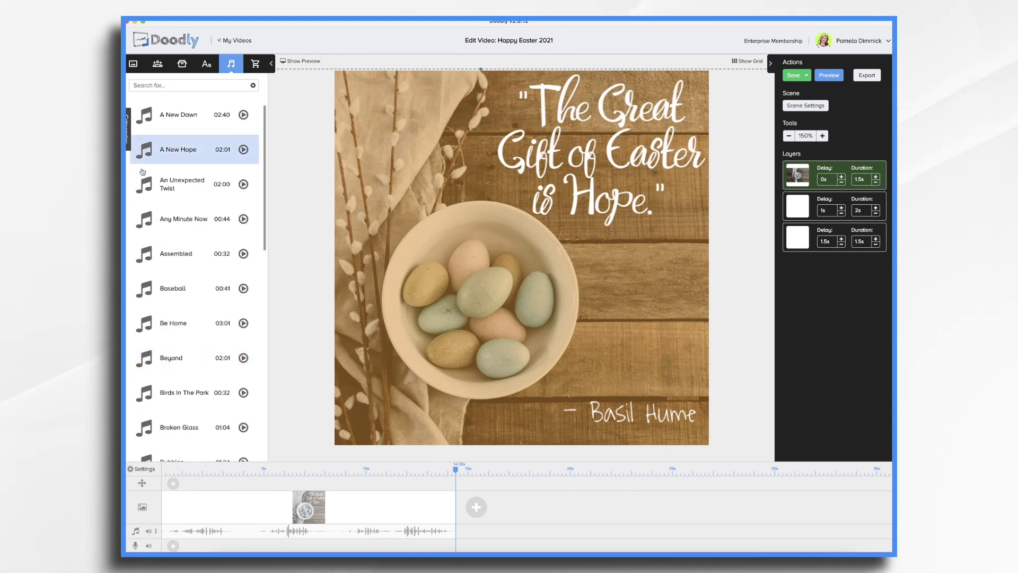
pyautogui.scroll(-1, 168, 332)
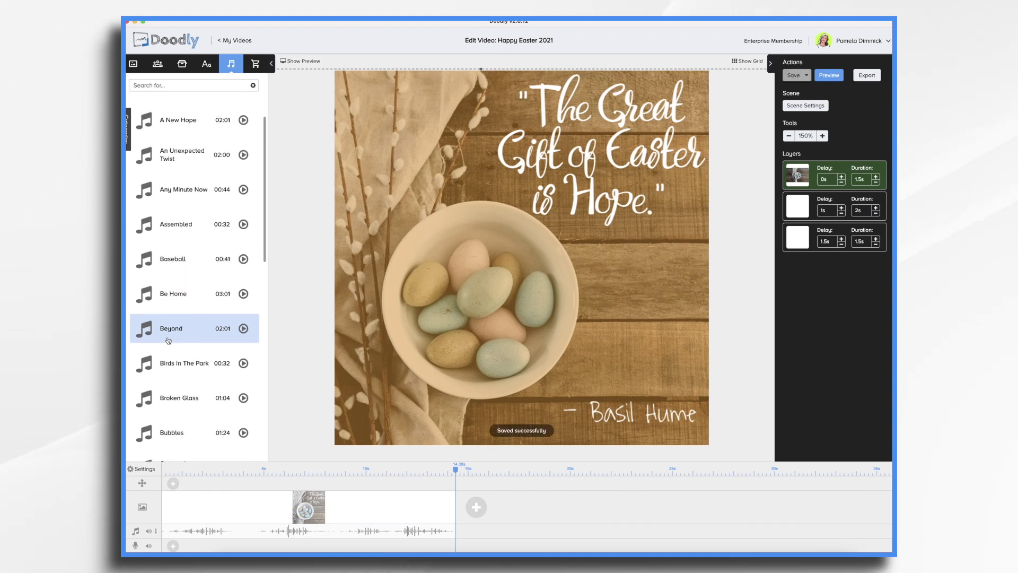
pyautogui.scroll(-1, 168, 340)
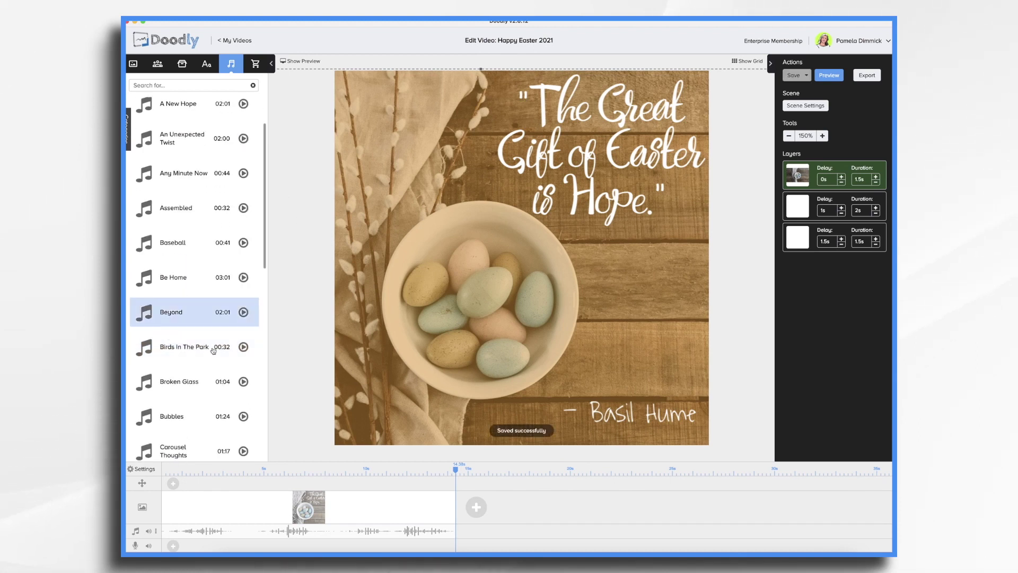
pyautogui.scroll(-20, 243, 238)
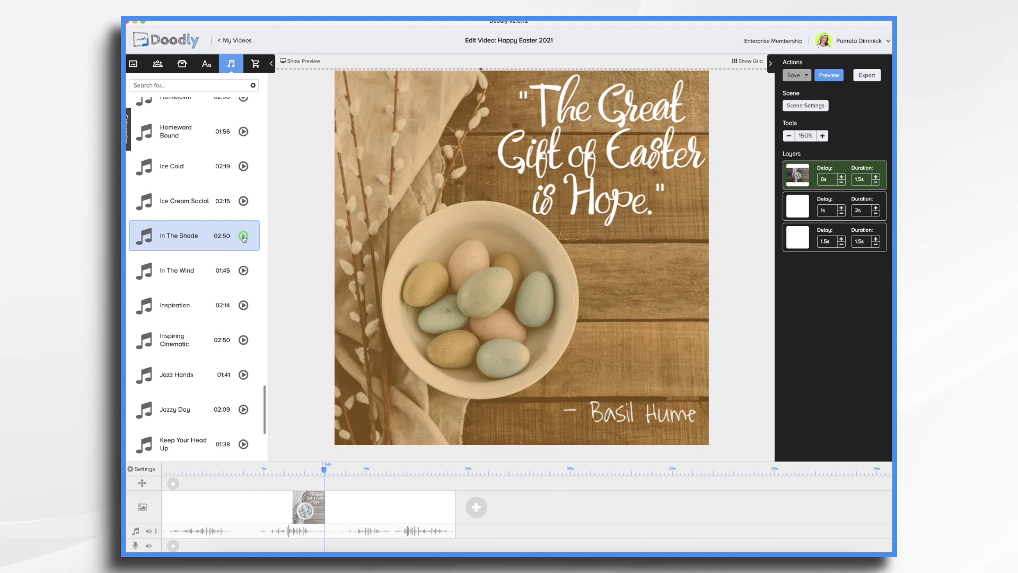
pyautogui.moveTo(243, 238); pyautogui.dragTo(196, 547)
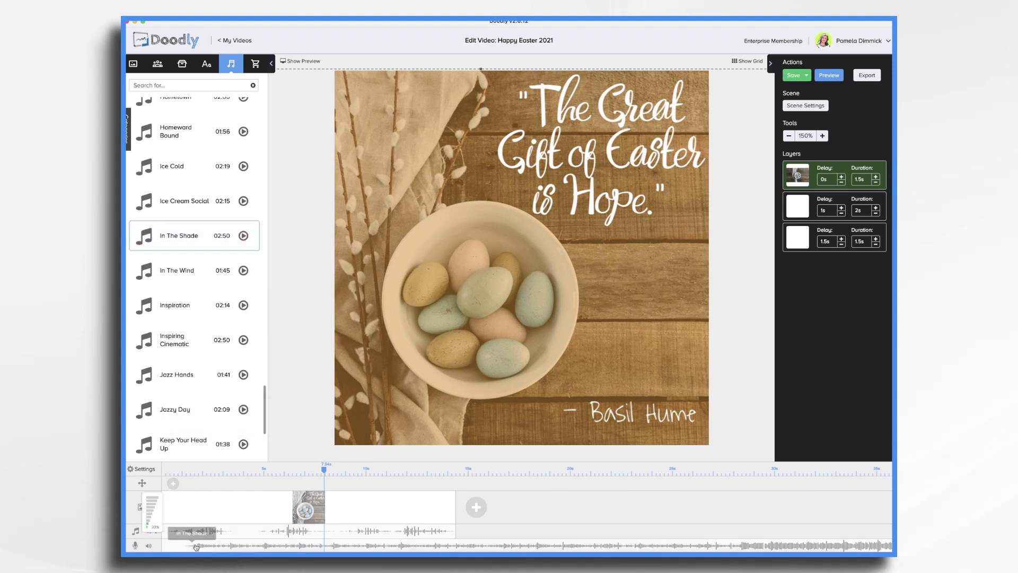
pyautogui.hscroll(15, 584, 537)
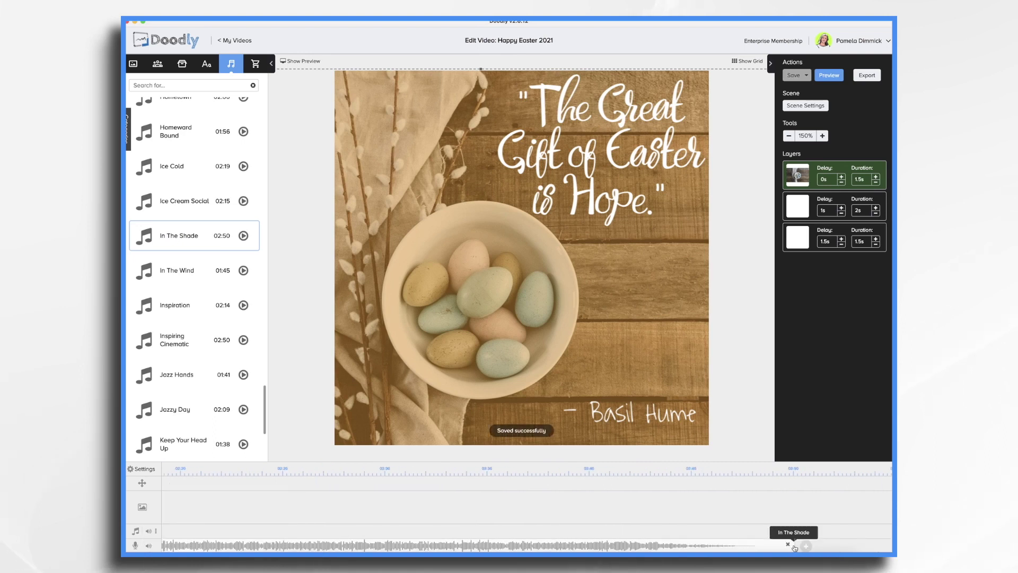
pyautogui.moveTo(795, 548); pyautogui.dragTo(416, 547)
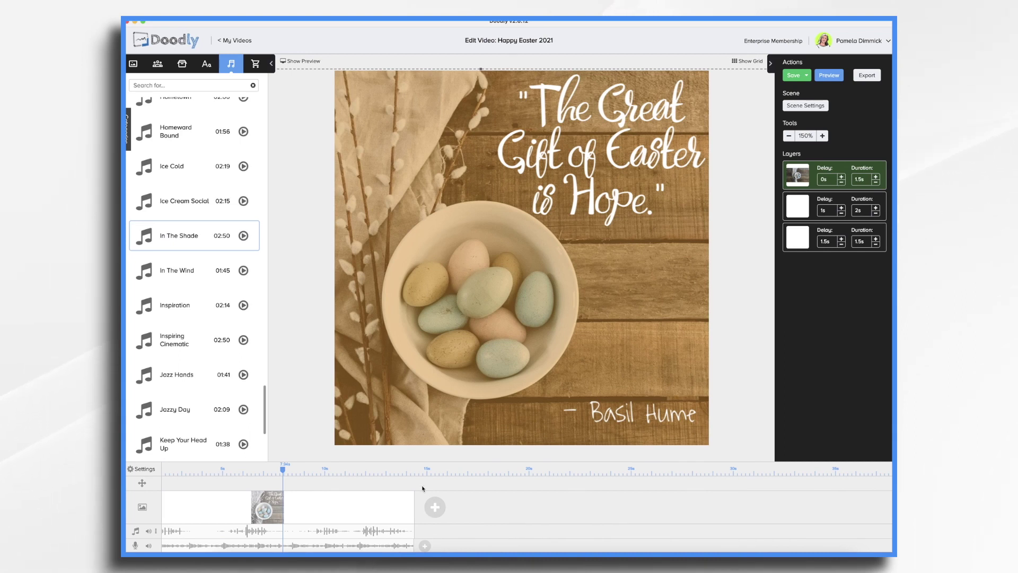
# Give the In The Shade clip a lengthened fade-out at its end.
pyautogui.rightClick(401, 549)
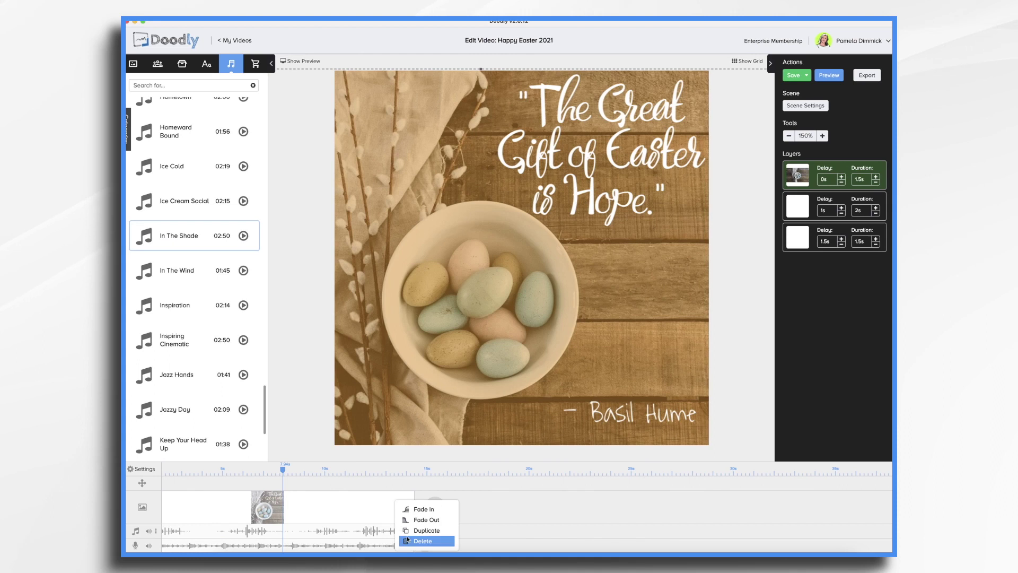
pyautogui.click(432, 520)
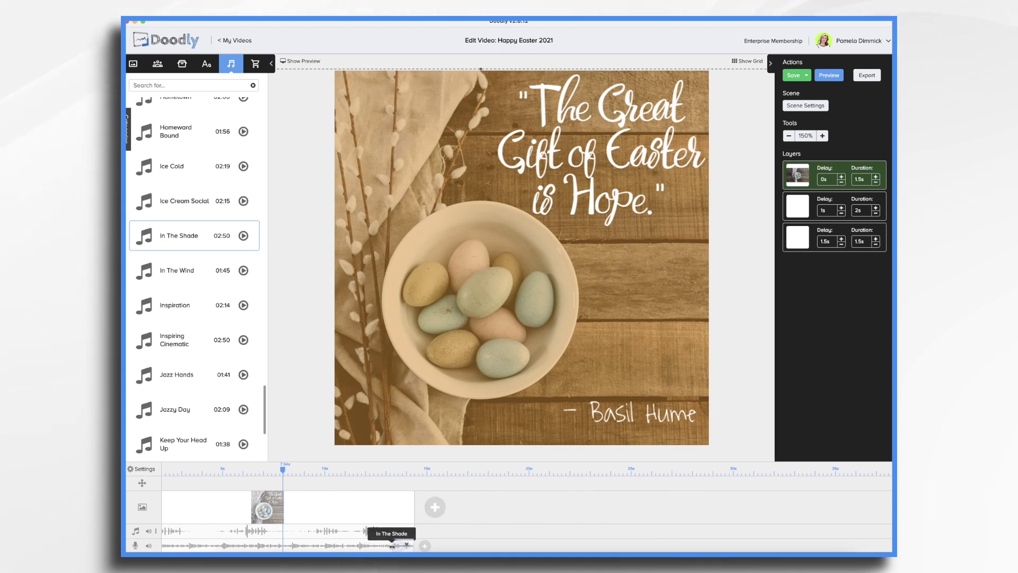
pyautogui.moveTo(394, 545); pyautogui.dragTo(318, 547)
# Shift the music clip slightly later on its track and preview the finished scene.
pyautogui.hscroll(-1, 175, 541)
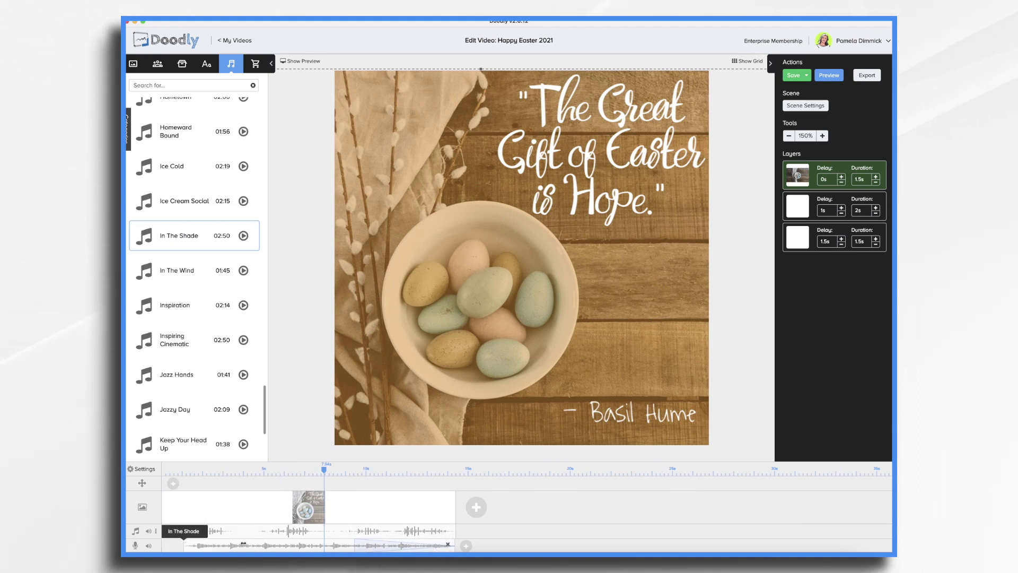
pyautogui.moveTo(184, 545); pyautogui.dragTo(256, 547)
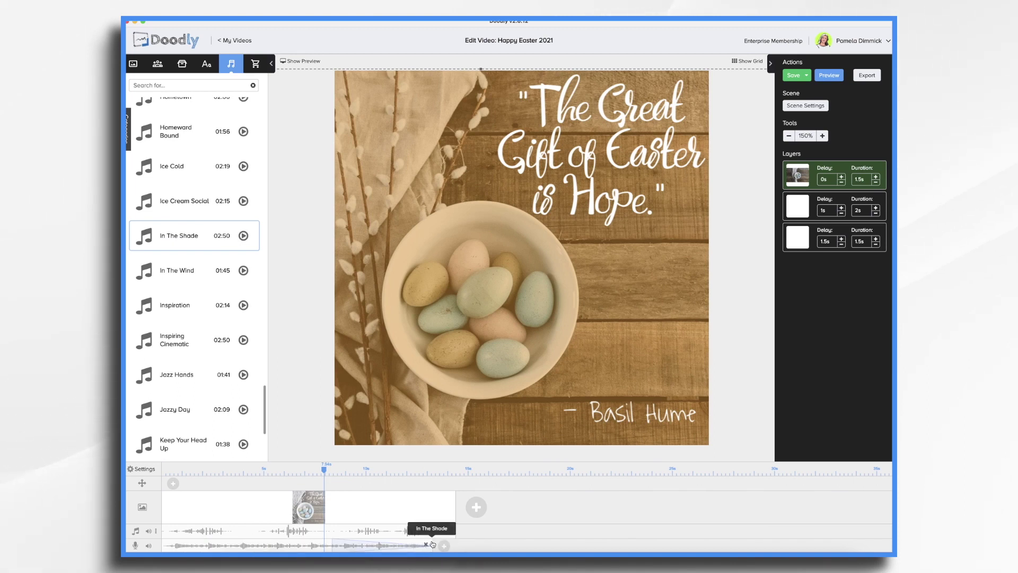
pyautogui.moveTo(435, 544); pyautogui.dragTo(475, 544)
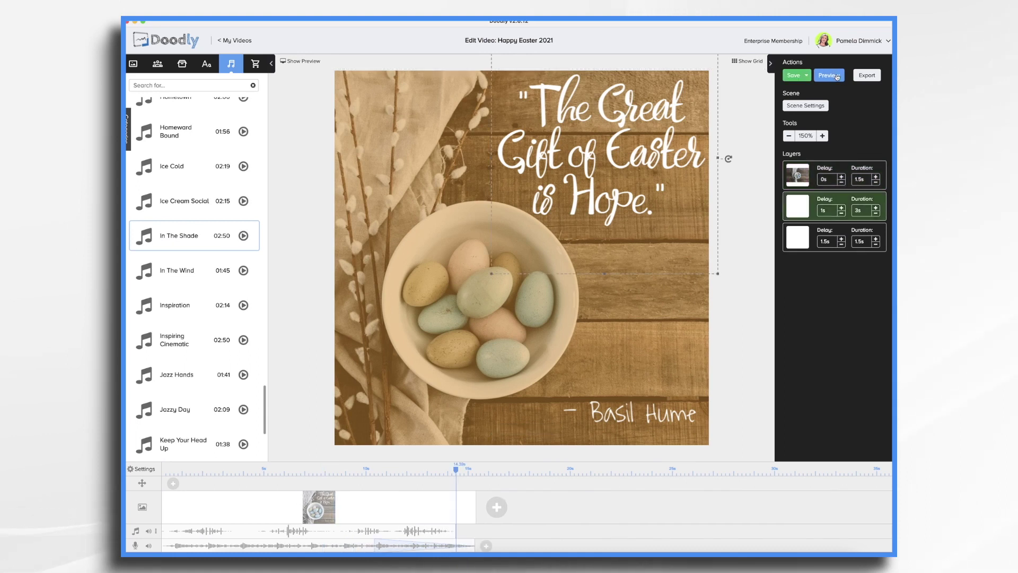
pyautogui.click(837, 77)
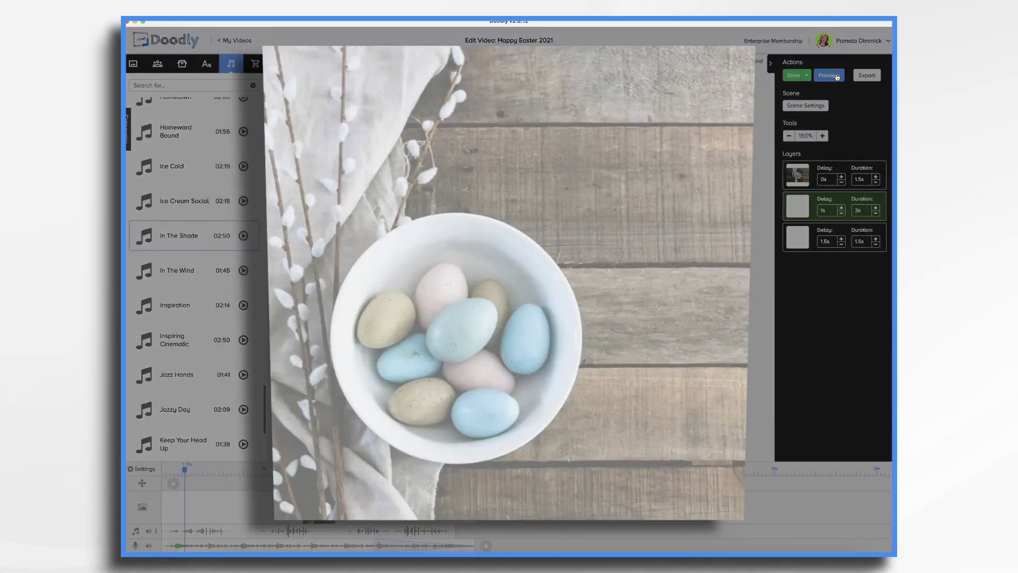